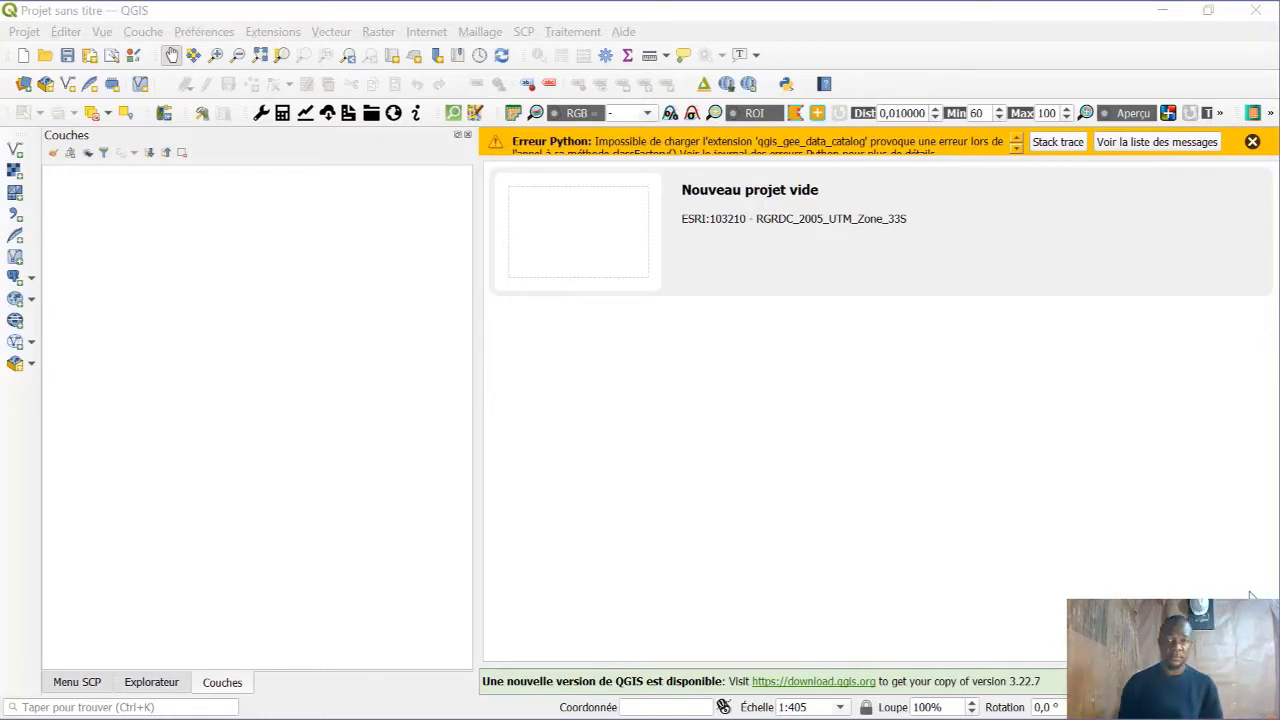
Dismiss the Python error notice about the extension that cannot be loaded and start a new empty project
click(1252, 141)
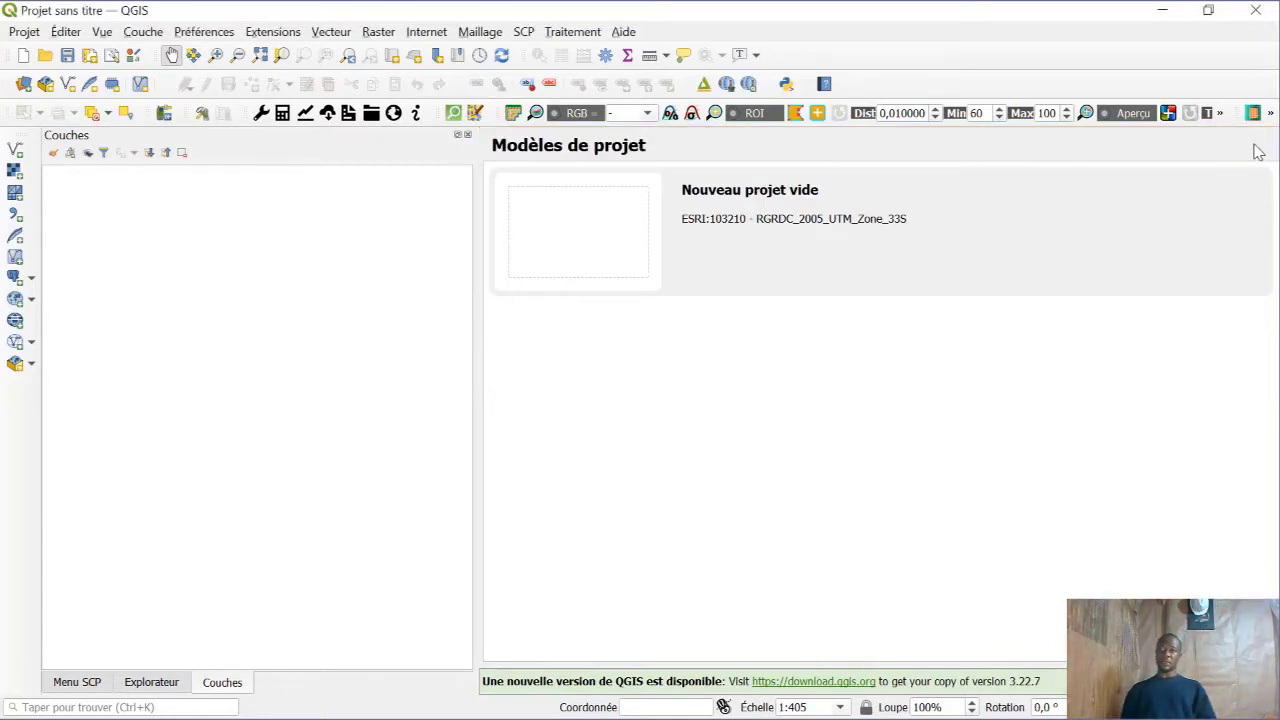
click(26, 56)
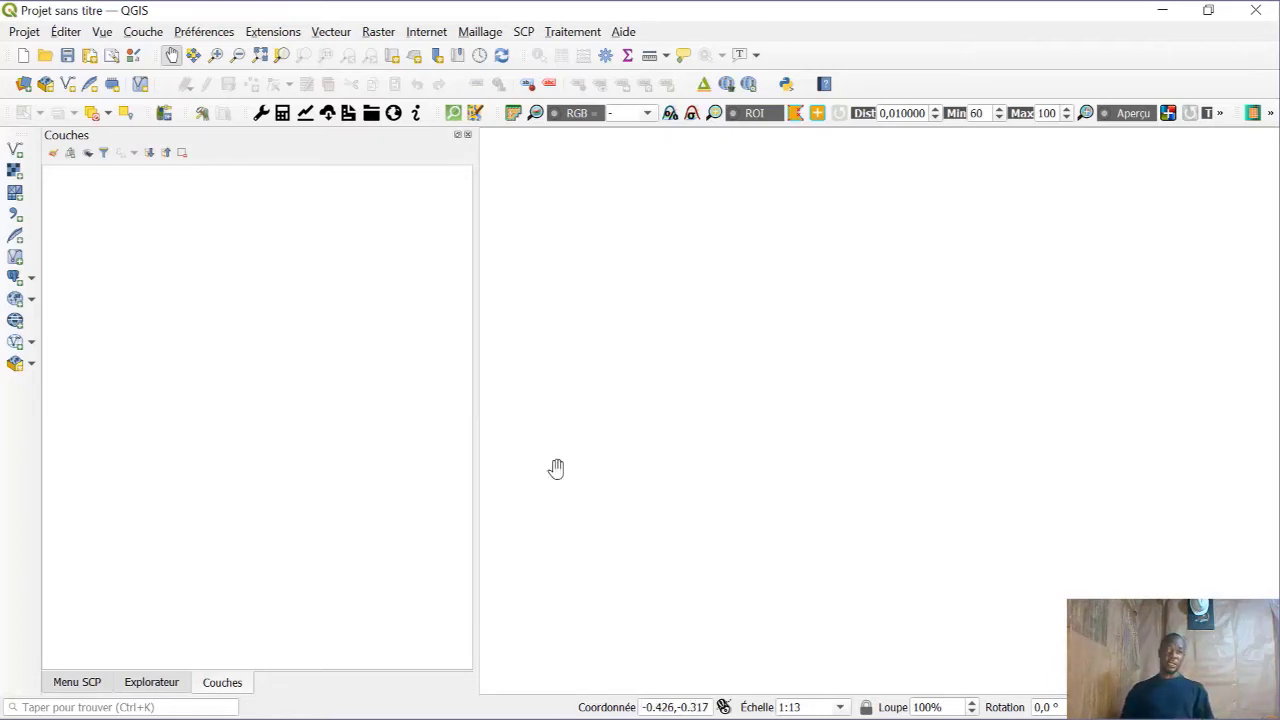
click(428, 33)
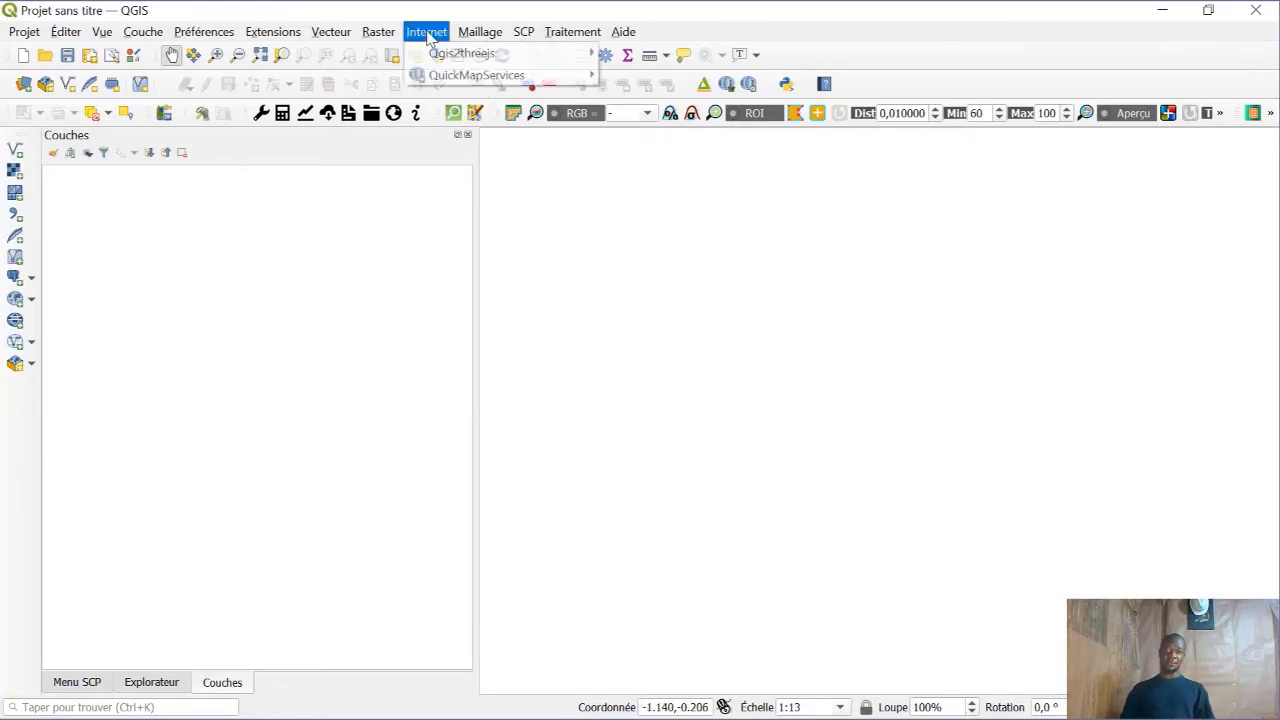
mouse_move(440, 76)
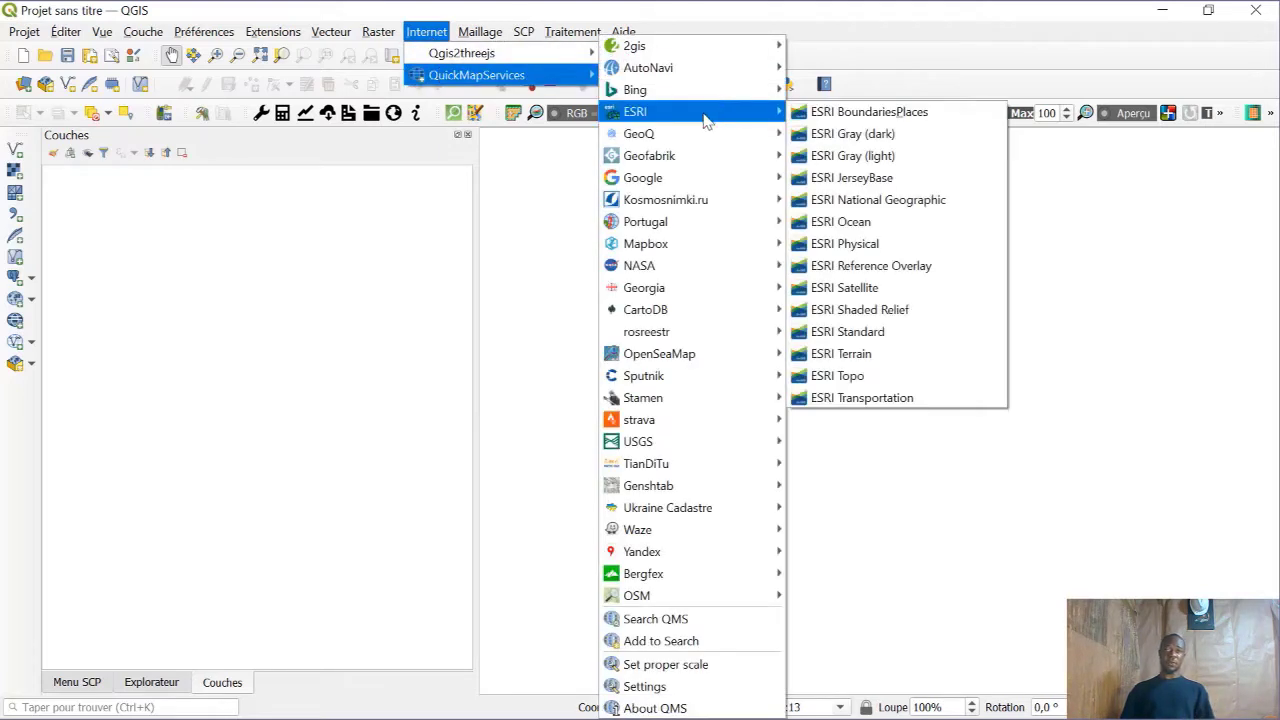
click(305, 38)
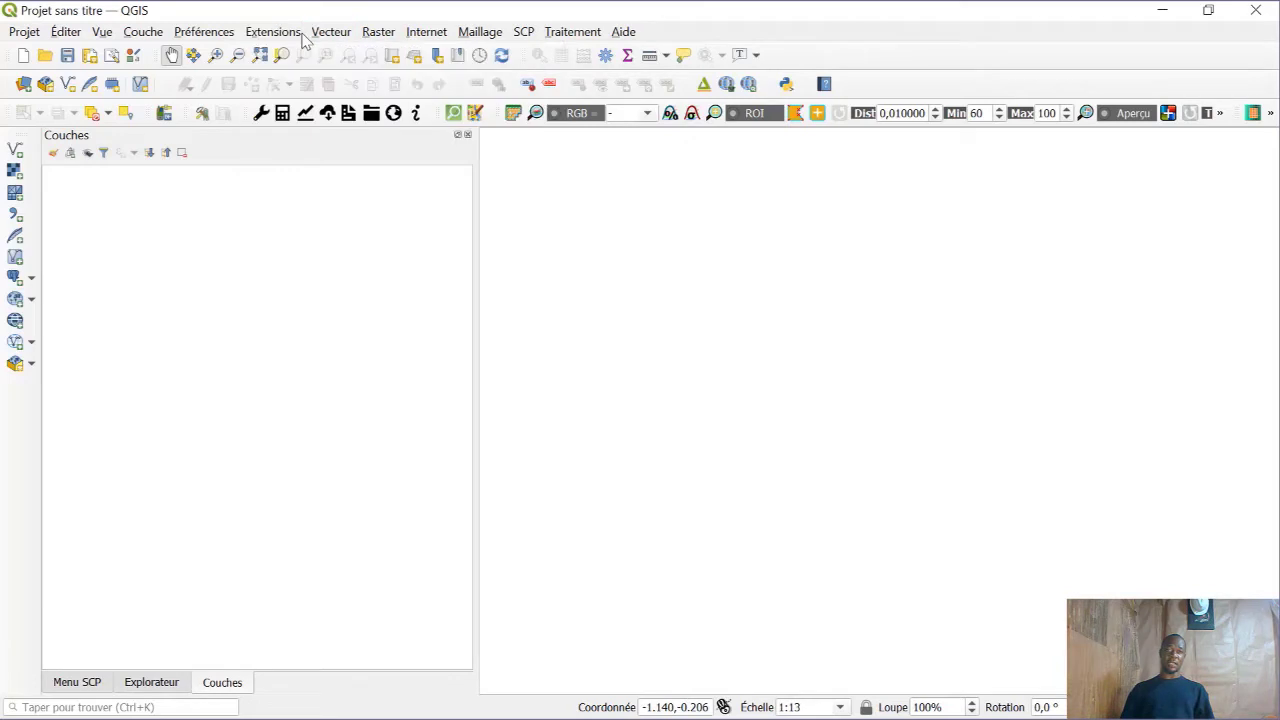
Review the installed extensions, including QuickMapServices, and update all of those that have a newer version
click(303, 36)
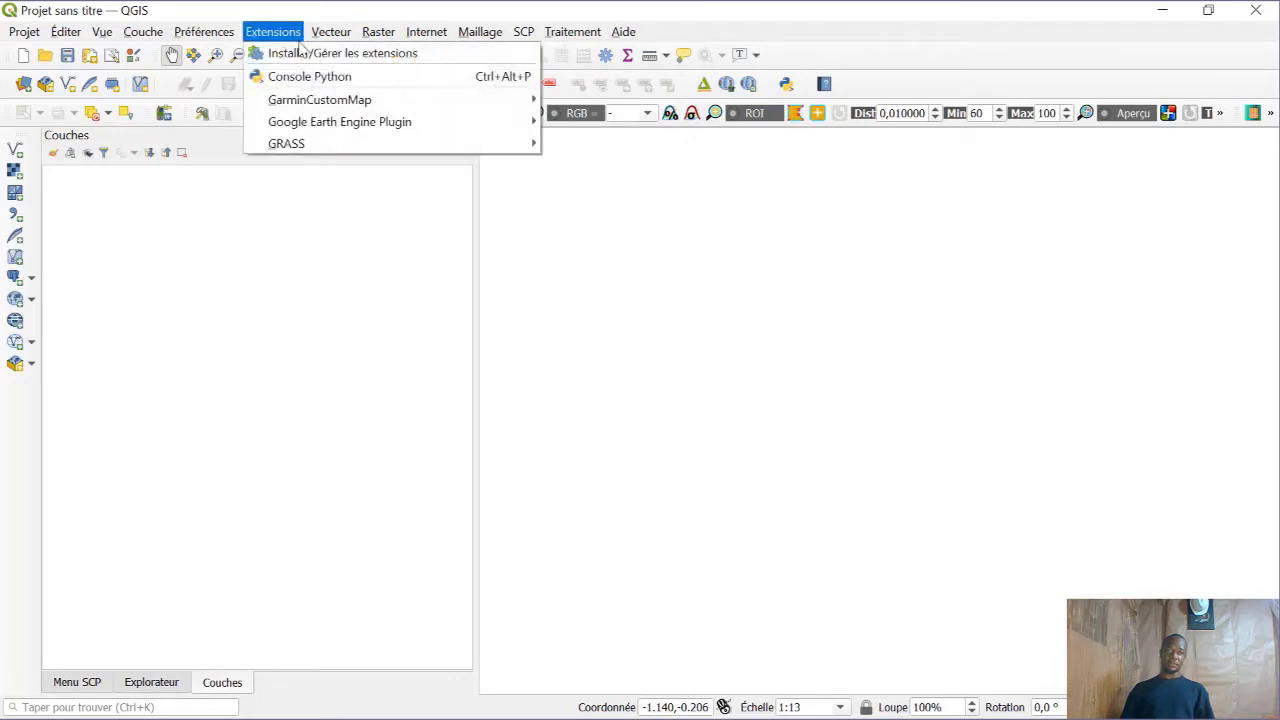
click(302, 54)
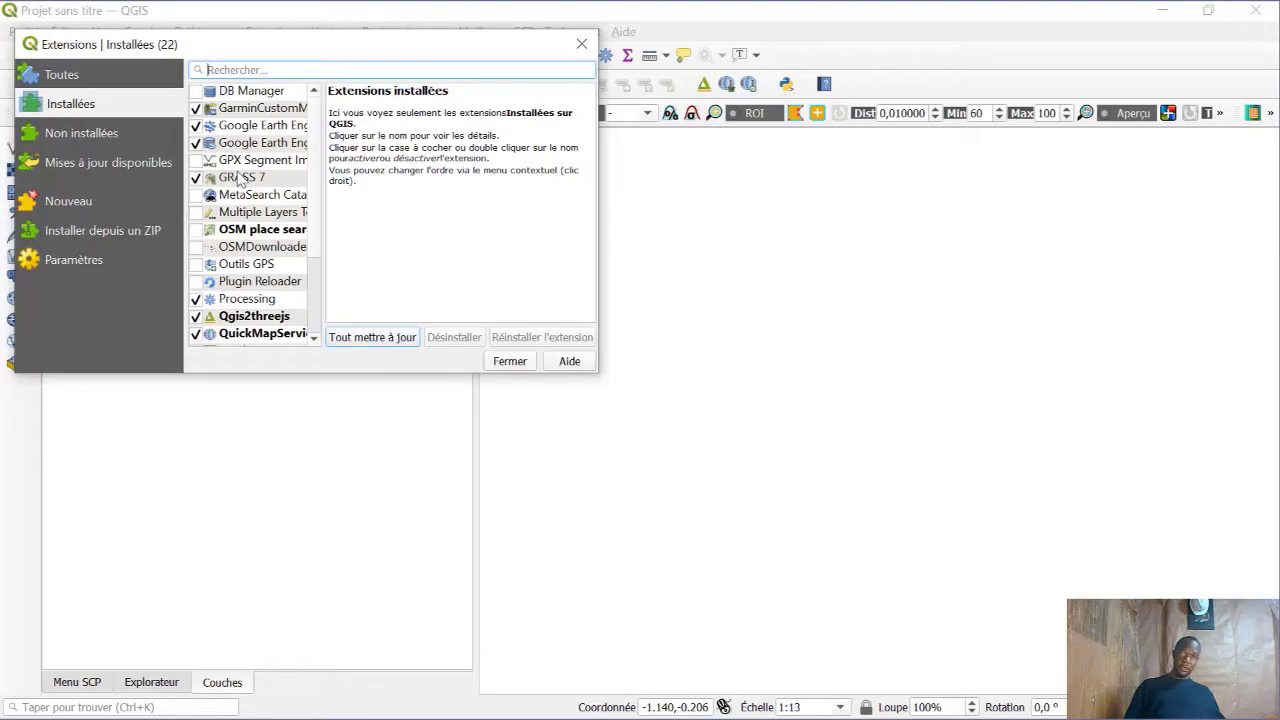
scroll(240, 180, down, 3)
click(112, 86)
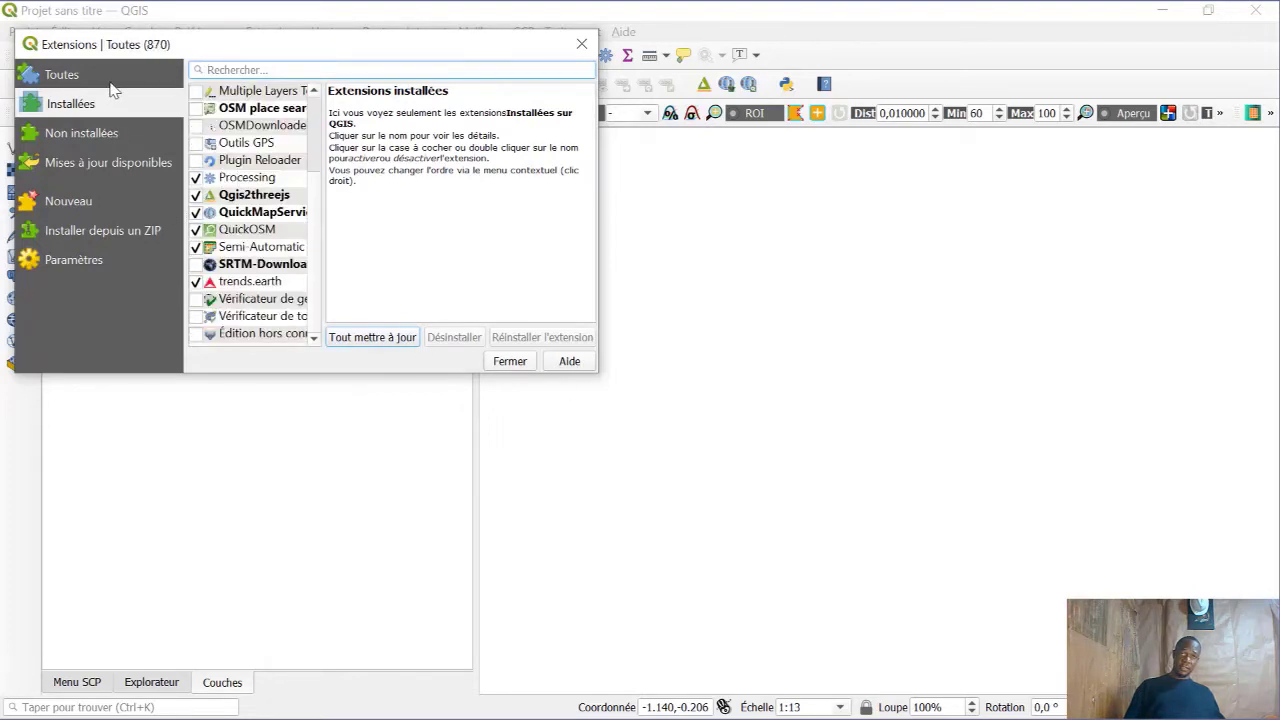
click(39, 116)
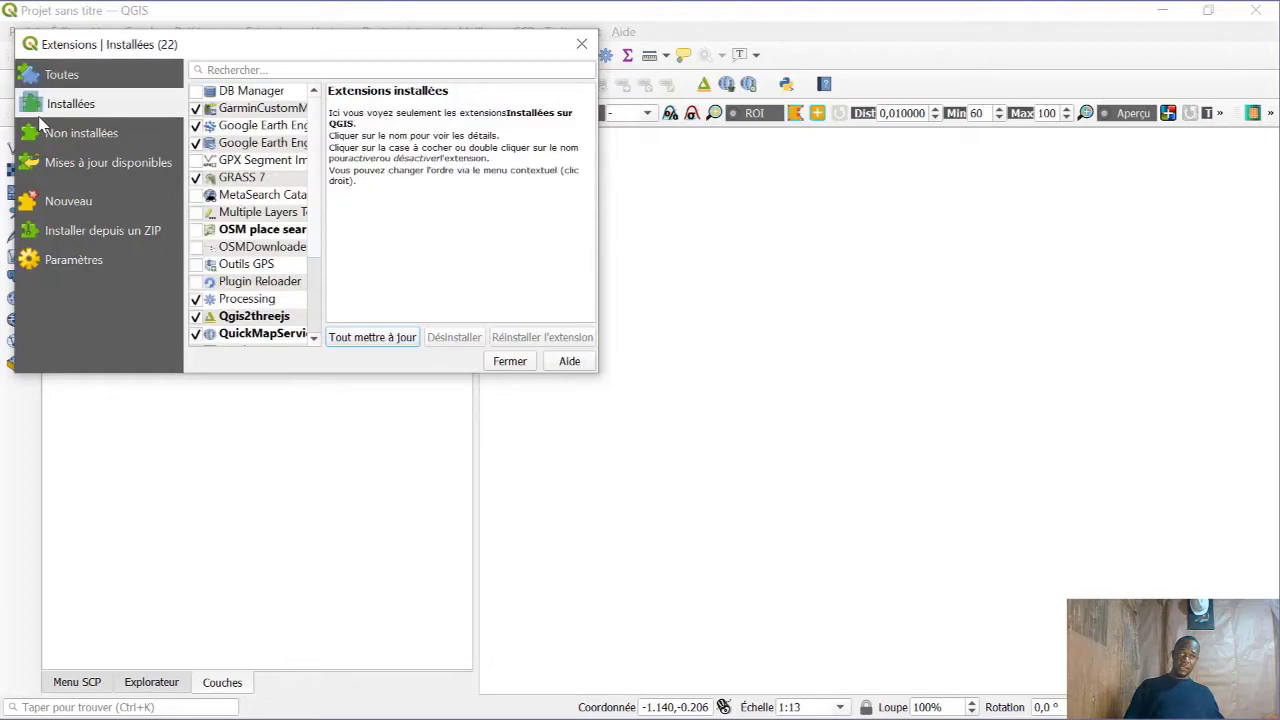
click(264, 334)
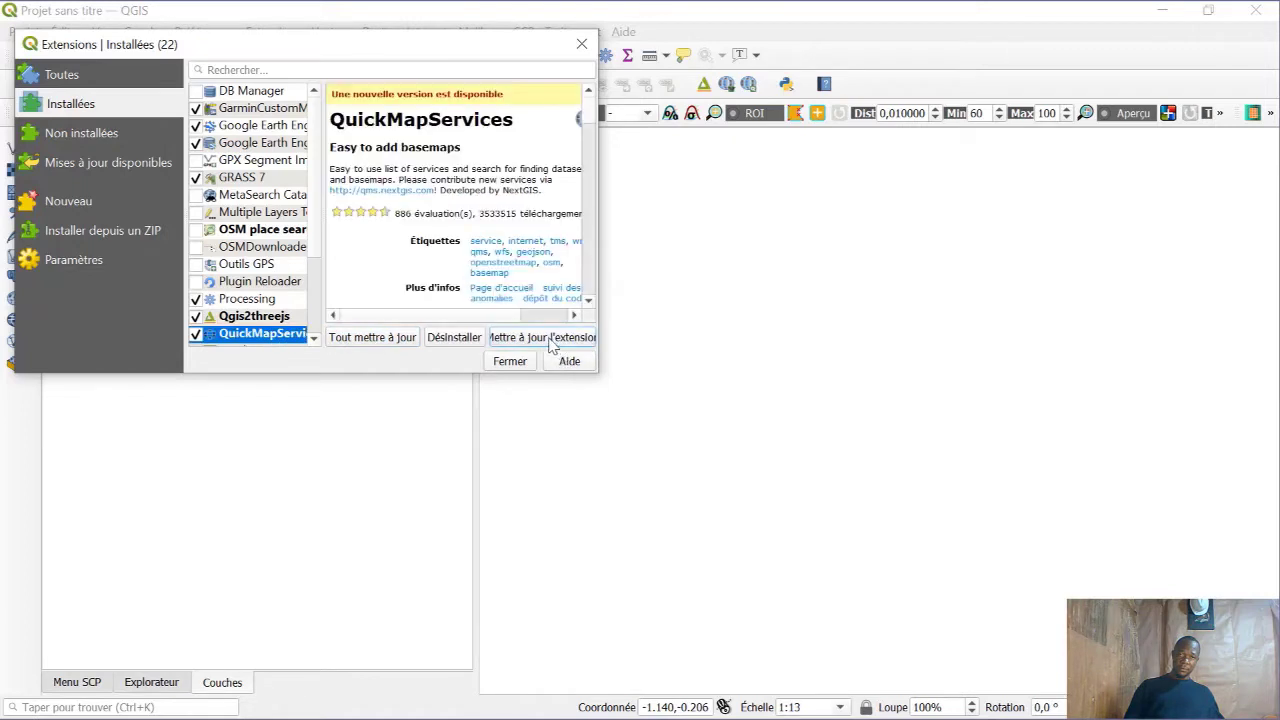
click(342, 344)
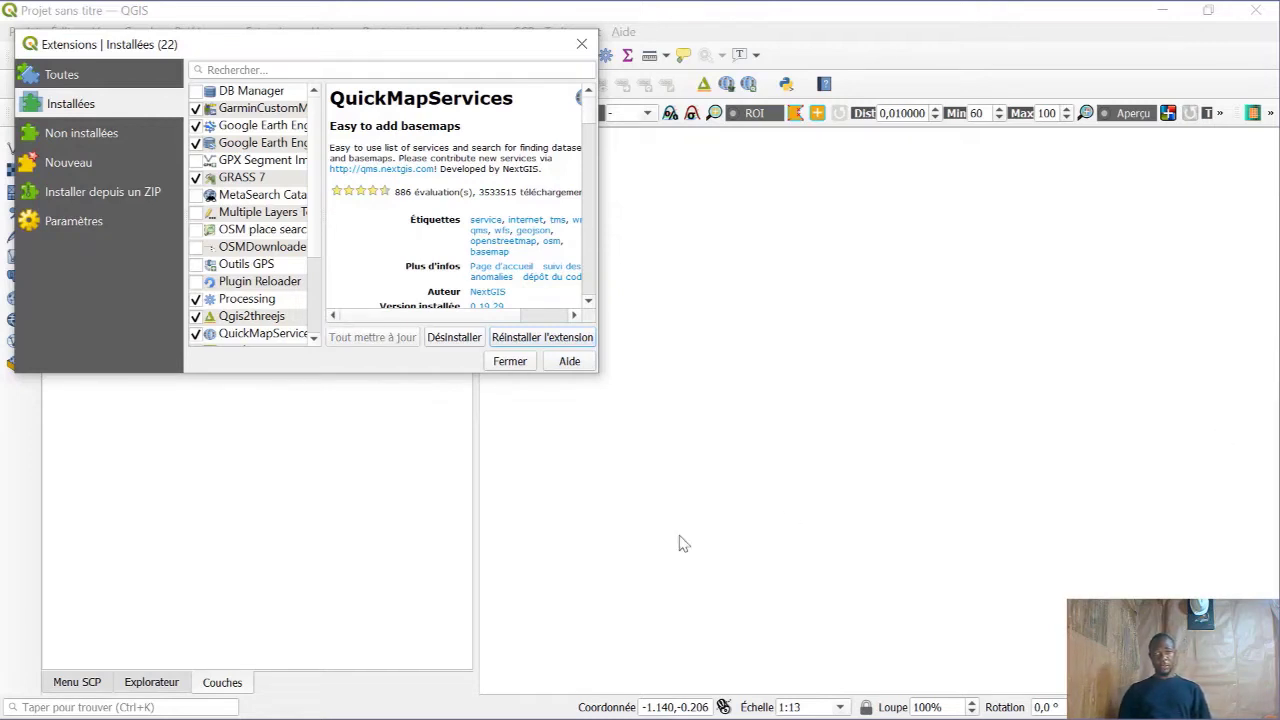
click(524, 364)
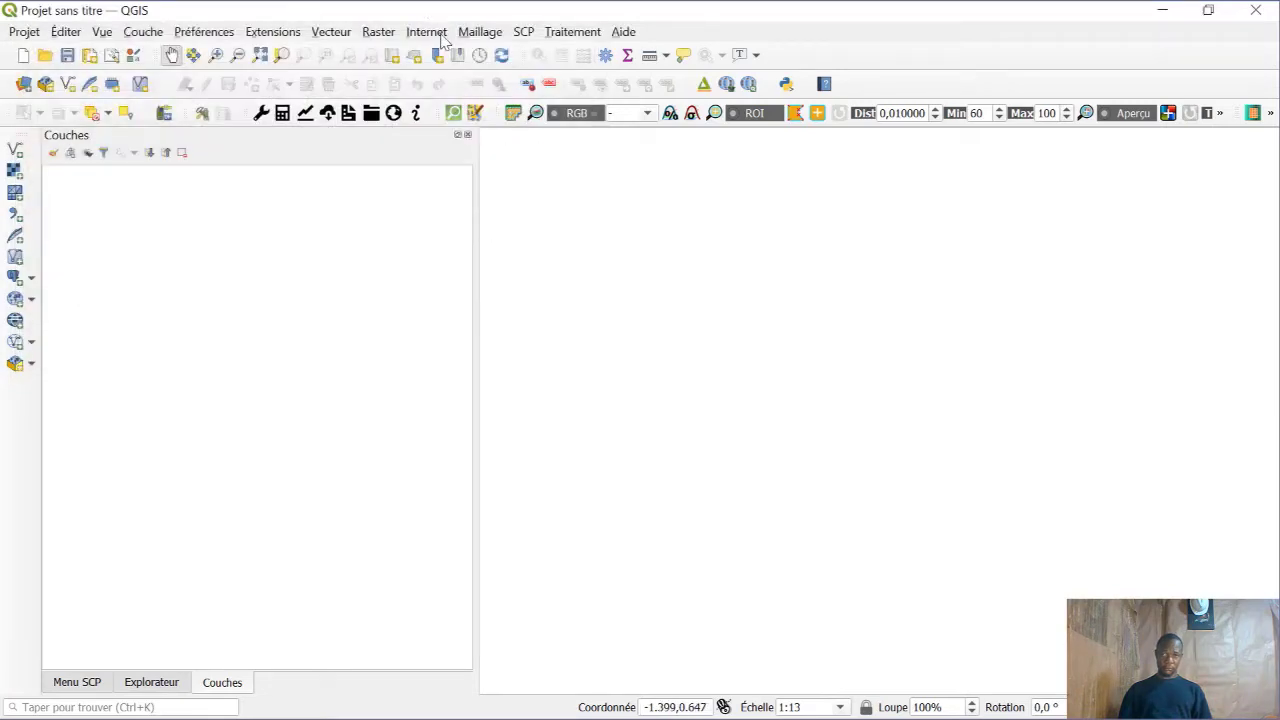
Add the OSM Standard basemap from QuickMapServices to the project
click(443, 33)
mouse_move(458, 80)
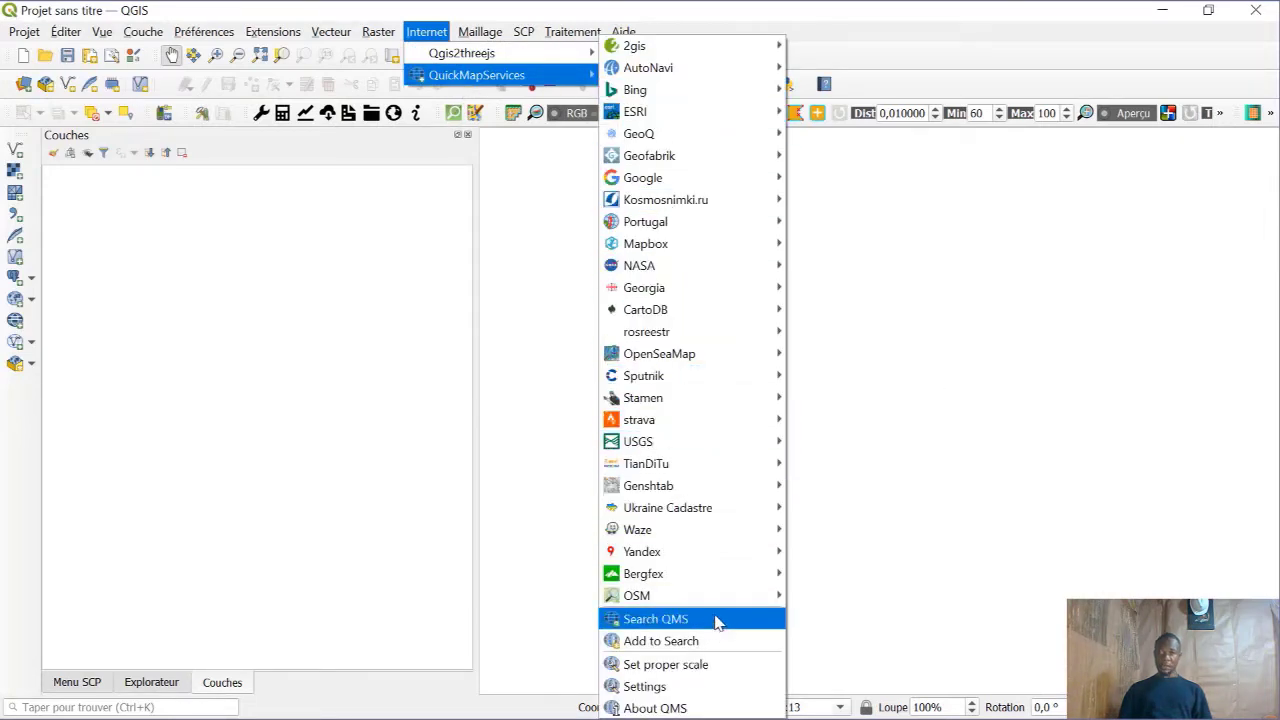
mouse_move(720, 611)
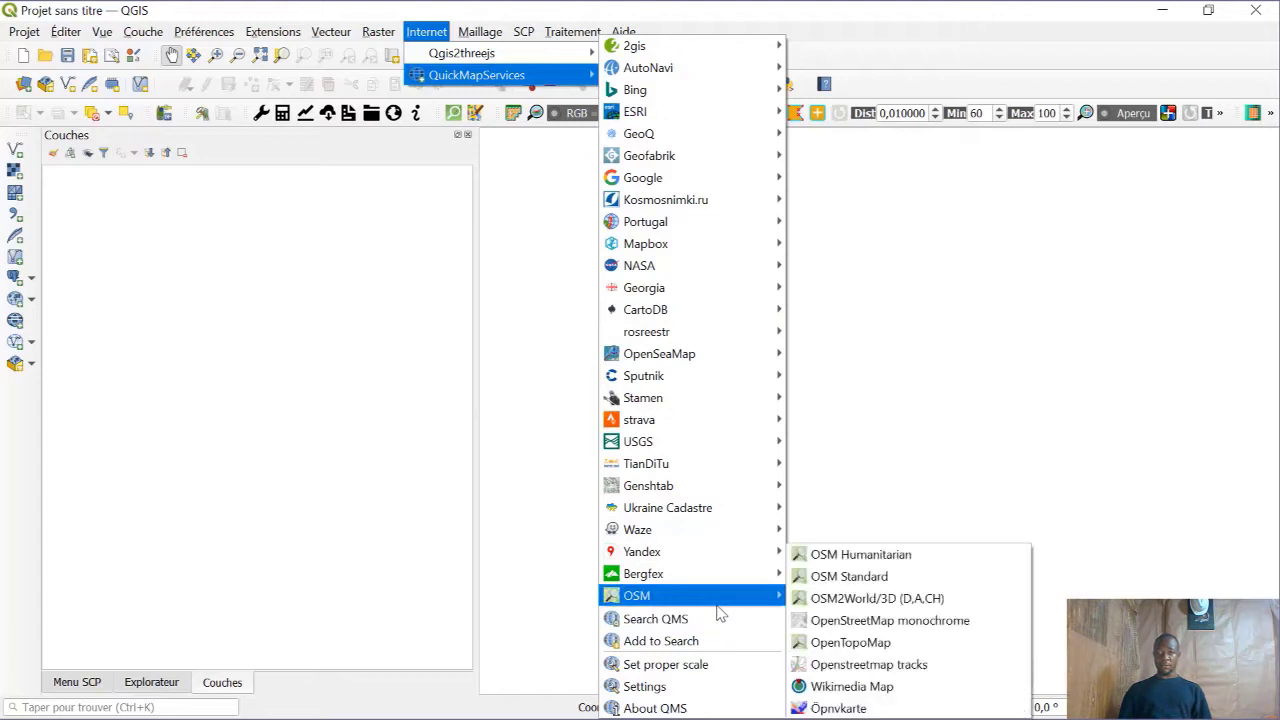
click(856, 576)
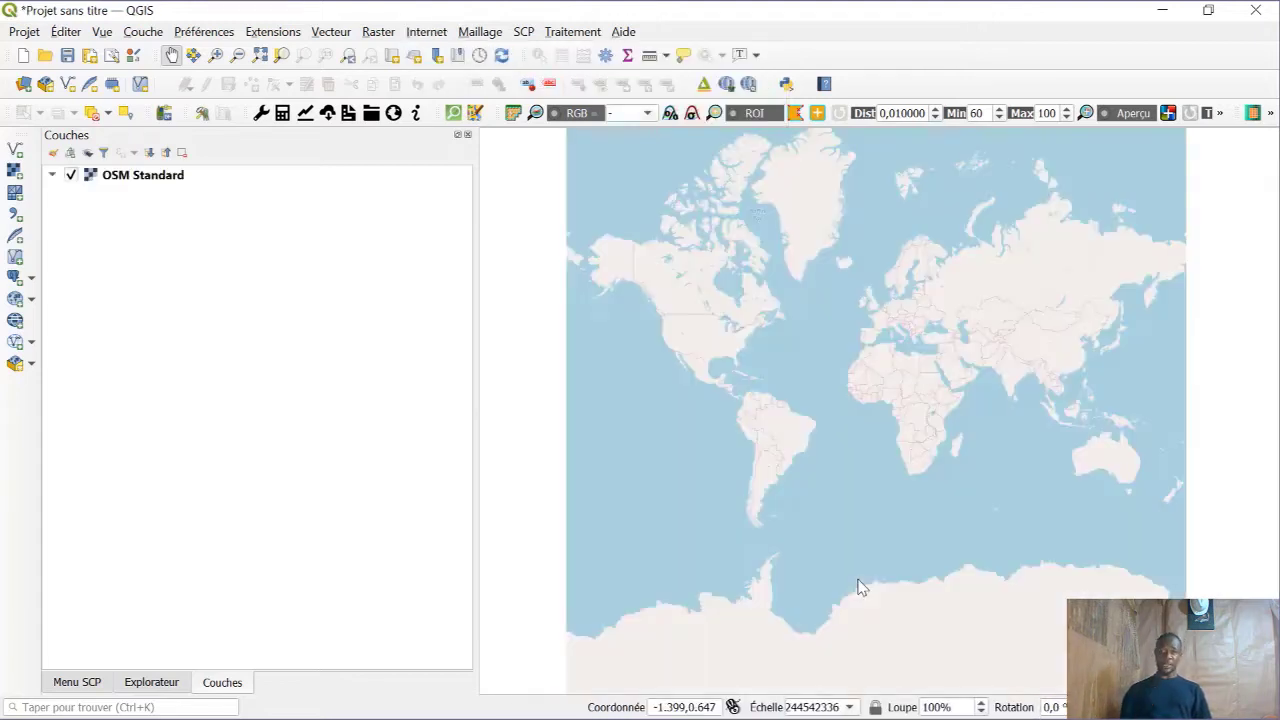
Bring Central Africa into view on the basemap and narrow the layer list to enlarge the map area
scroll(900, 423, up, 4)
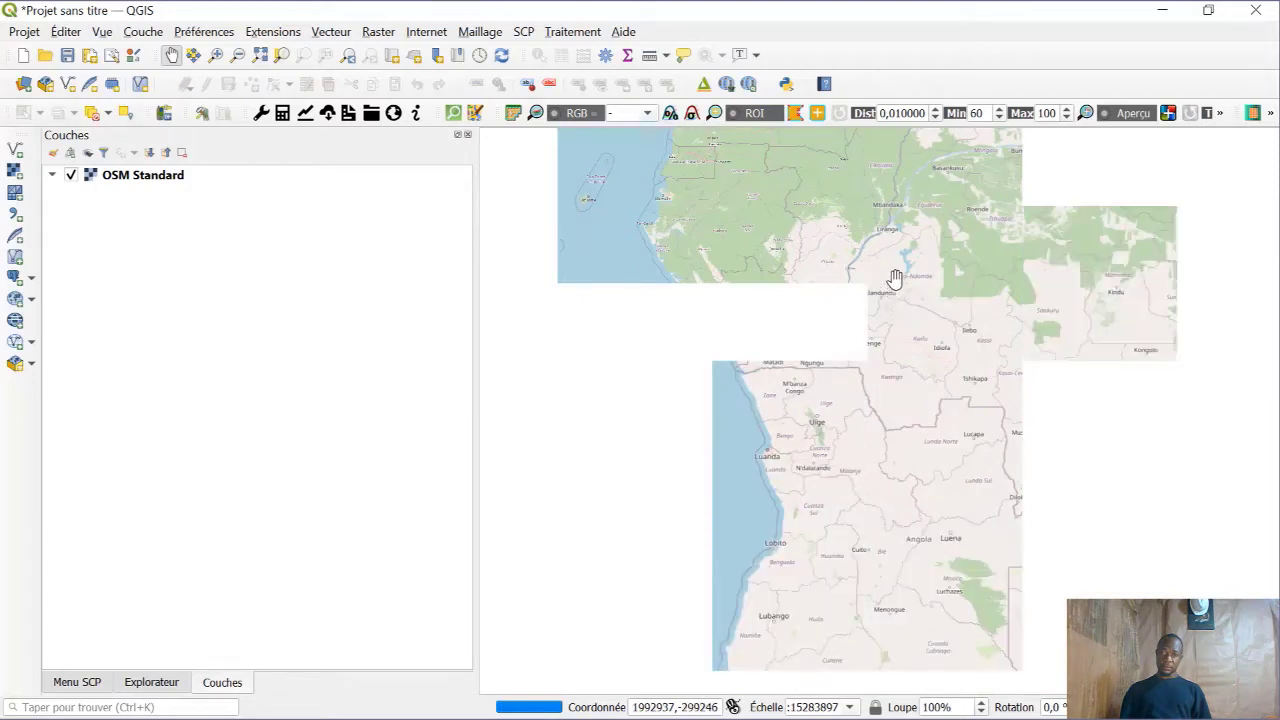
drag(895, 278, 903, 307)
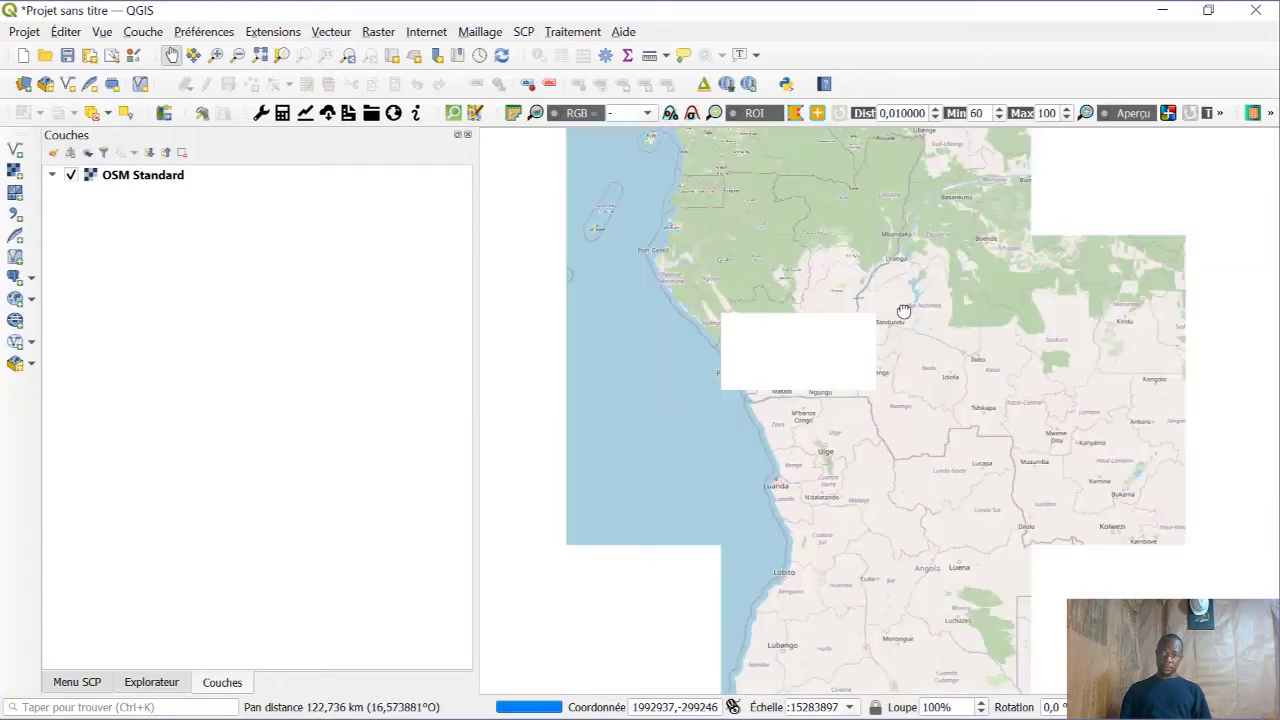
scroll(903, 307, down, 1)
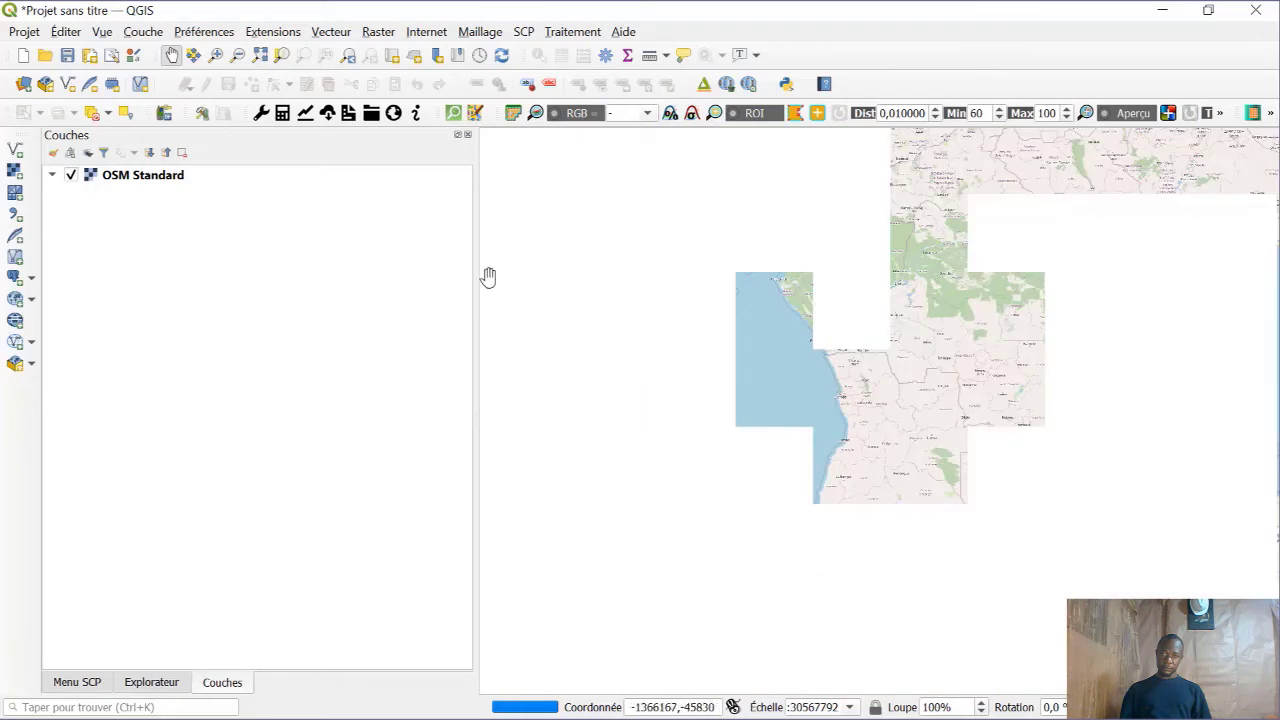
drag(477, 277, 241, 277)
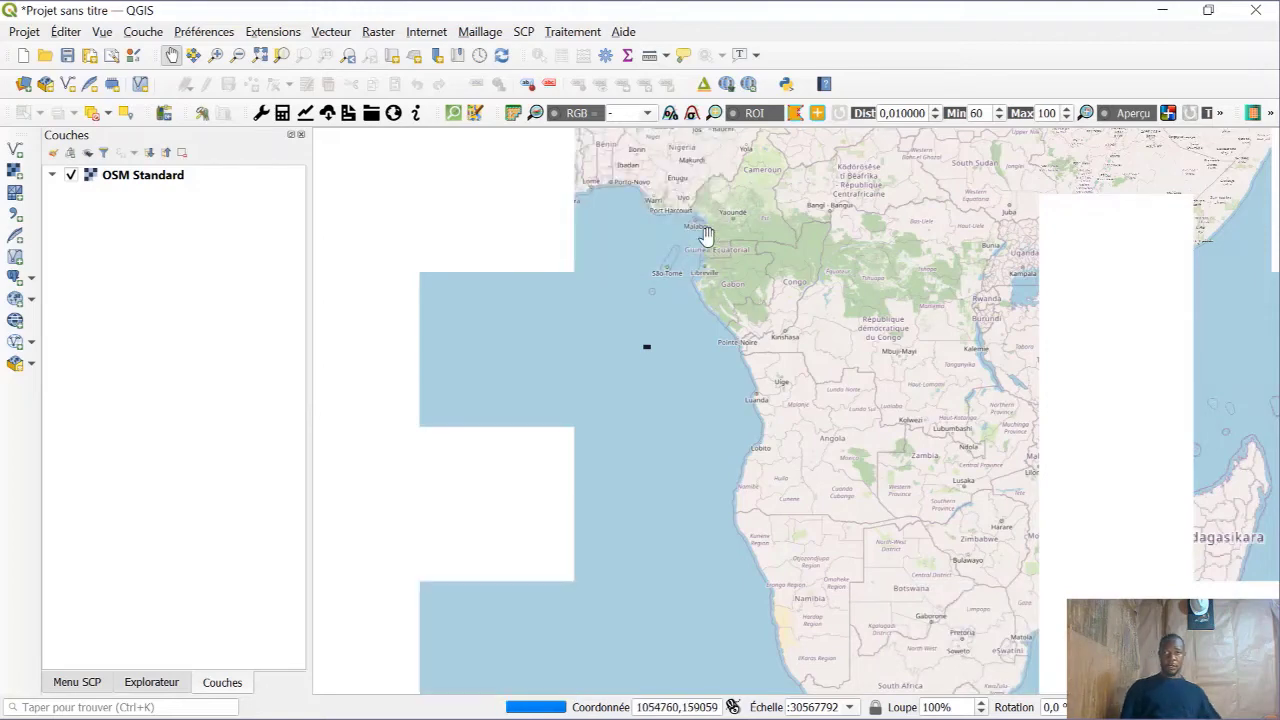
Examine southern Cameroon on the basemap, around Kribi, Lolodorf, Akom II and Ebolowa
drag(706, 234, 729, 362)
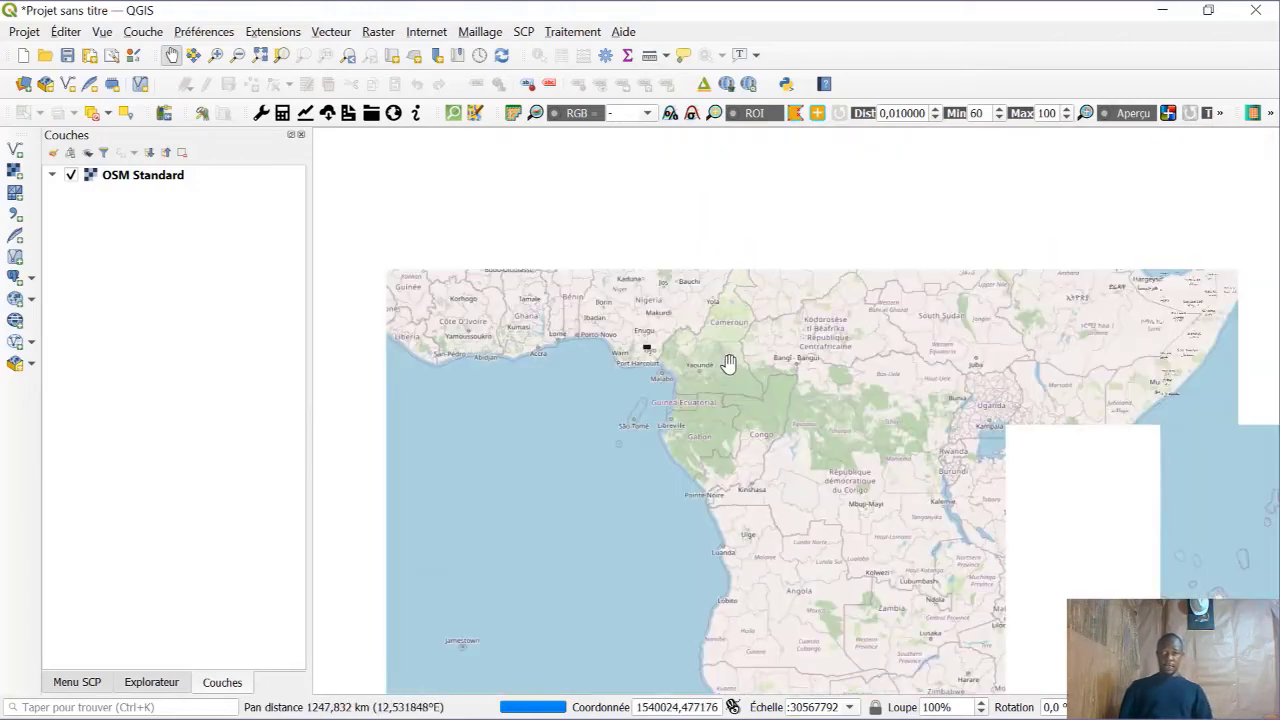
scroll(711, 364, up, 1)
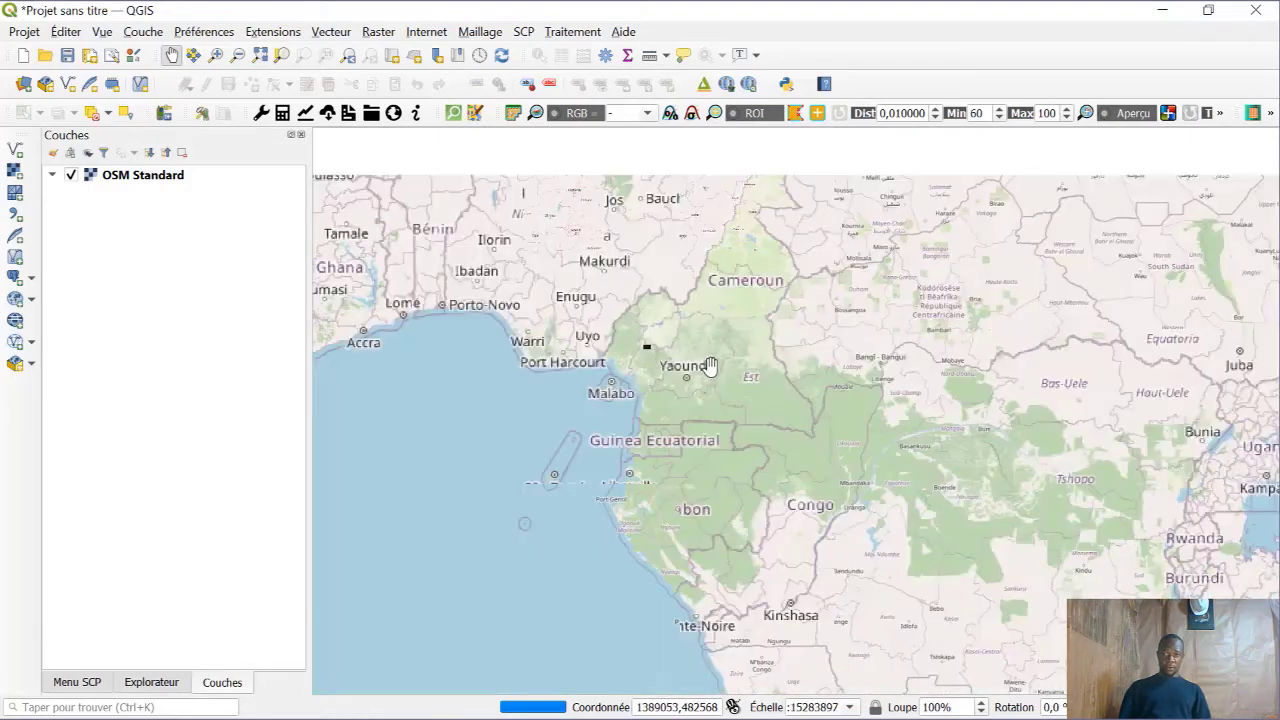
scroll(681, 427, up, 1)
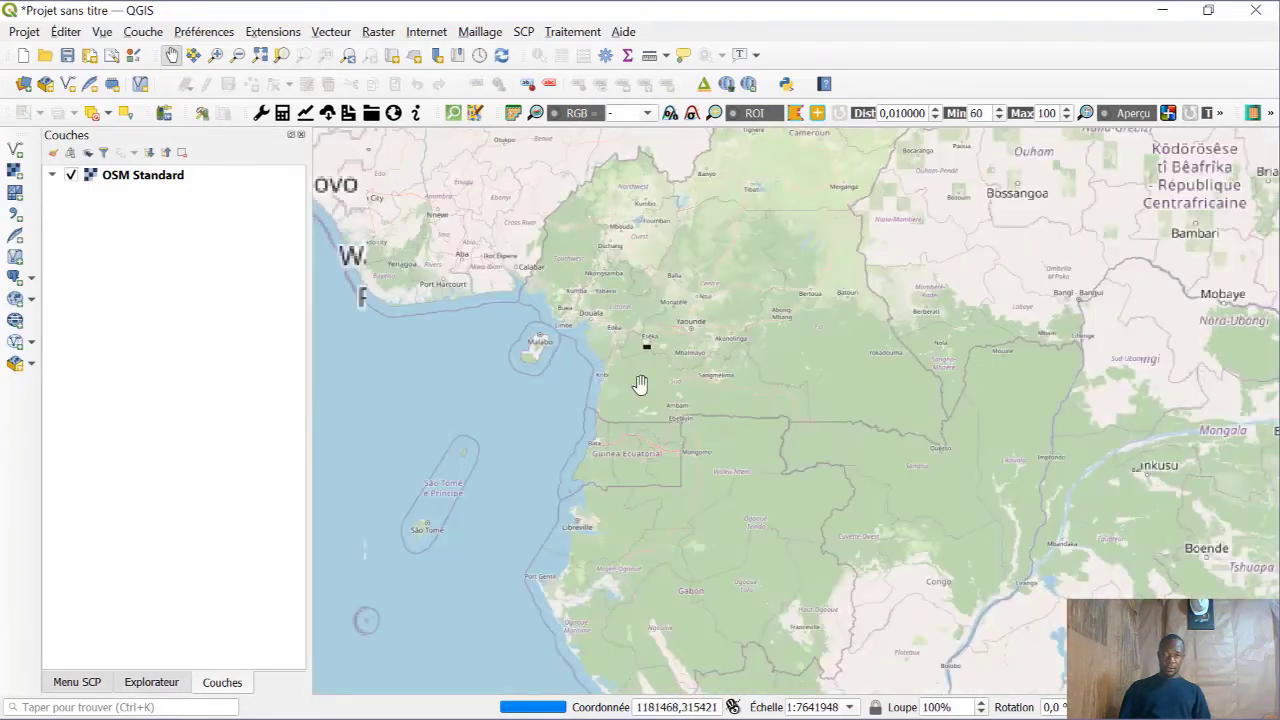
scroll(640, 384, up, 1)
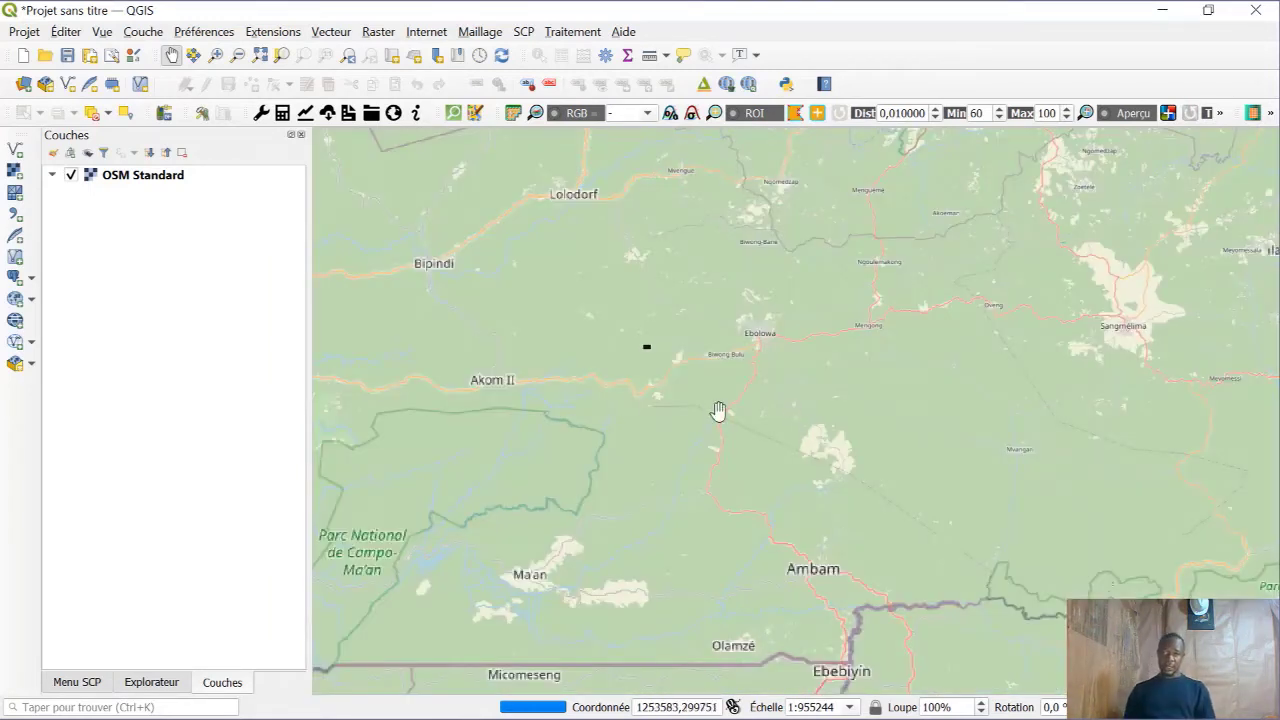
drag(642, 422, 684, 494)
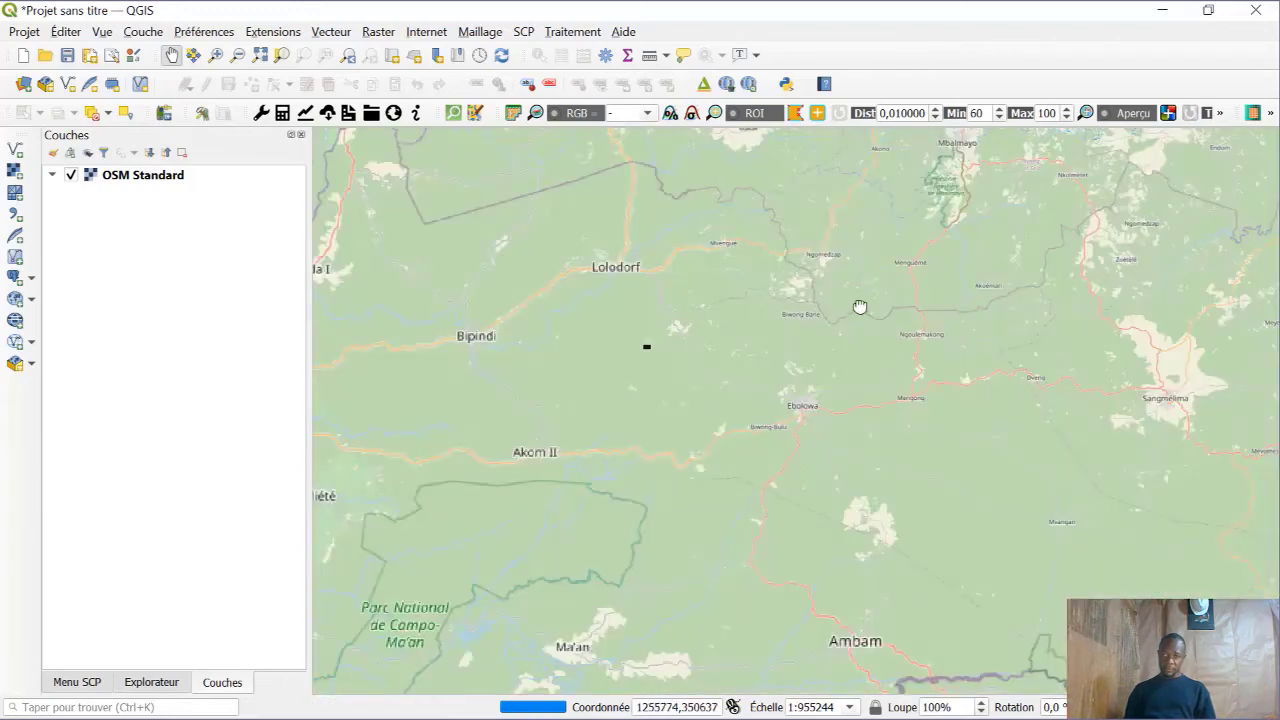
drag(860, 306, 758, 371)
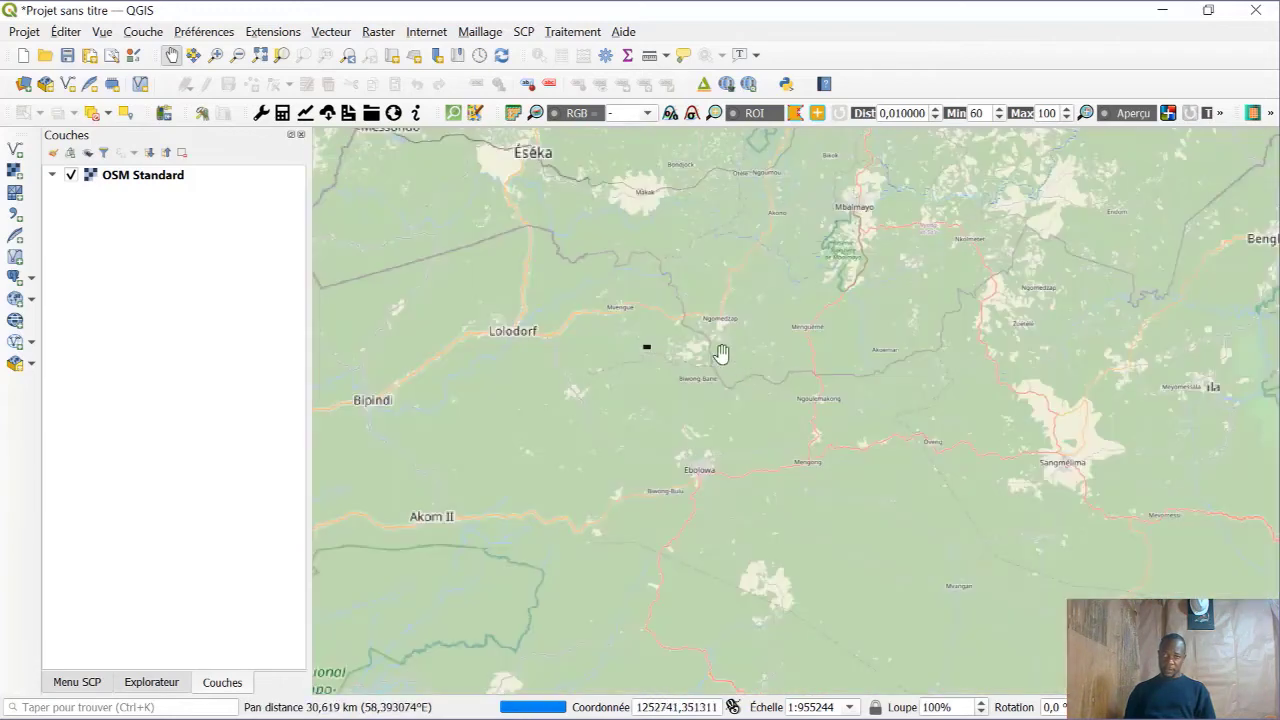
drag(686, 343, 894, 336)
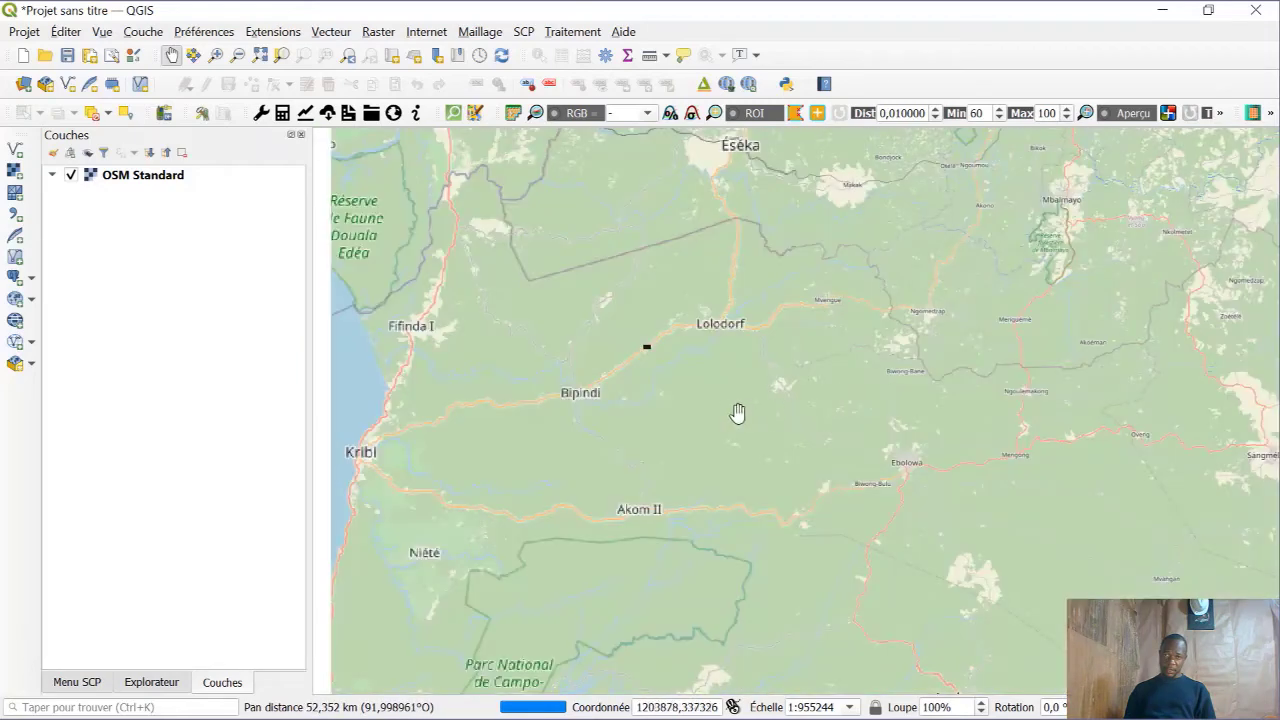
drag(737, 414, 726, 290)
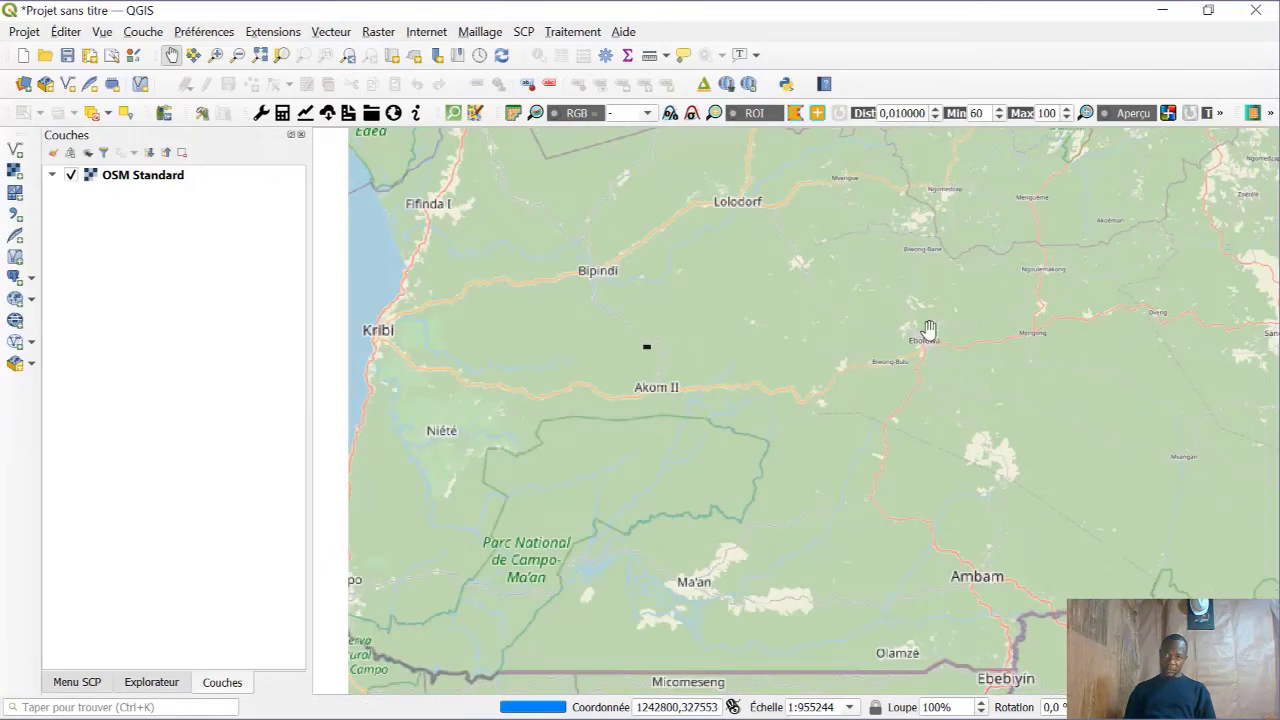
Examine the centre of Ebolowa at street level, around Lac Municipal and the neighbouring hospital
scroll(929, 331, up, 2)
scroll(920, 345, up, 1)
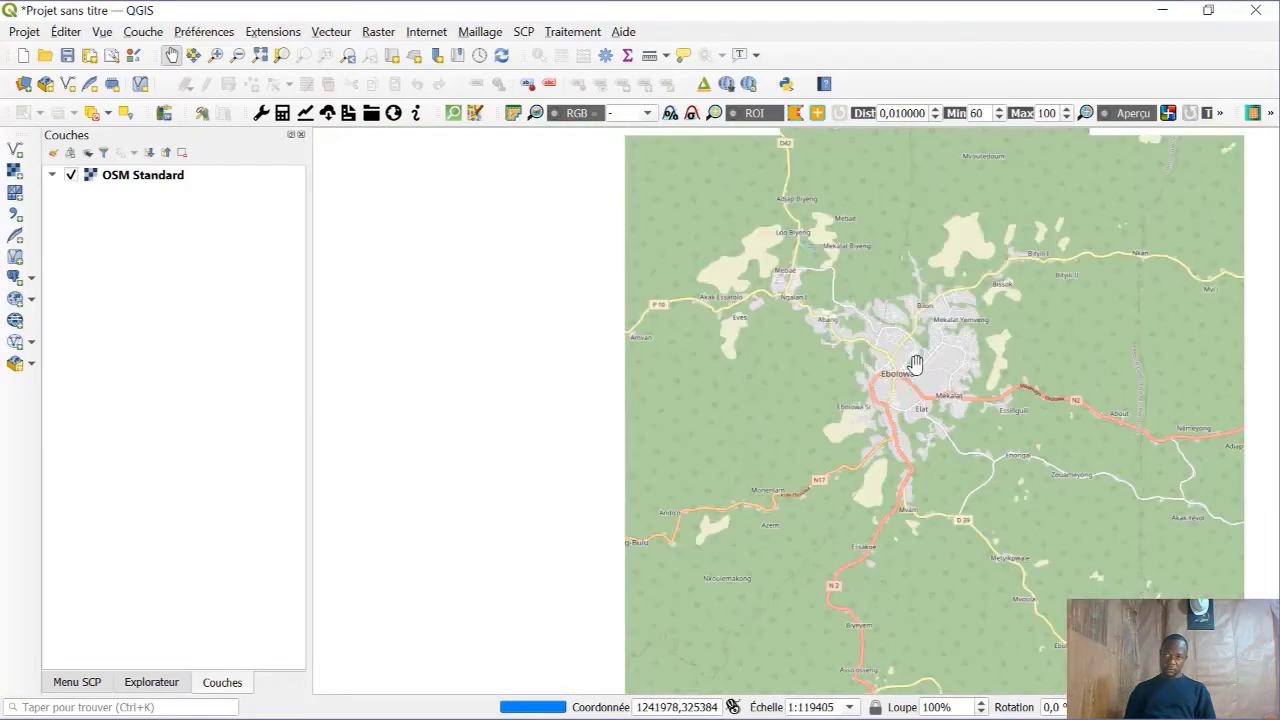
scroll(916, 364, up, 2)
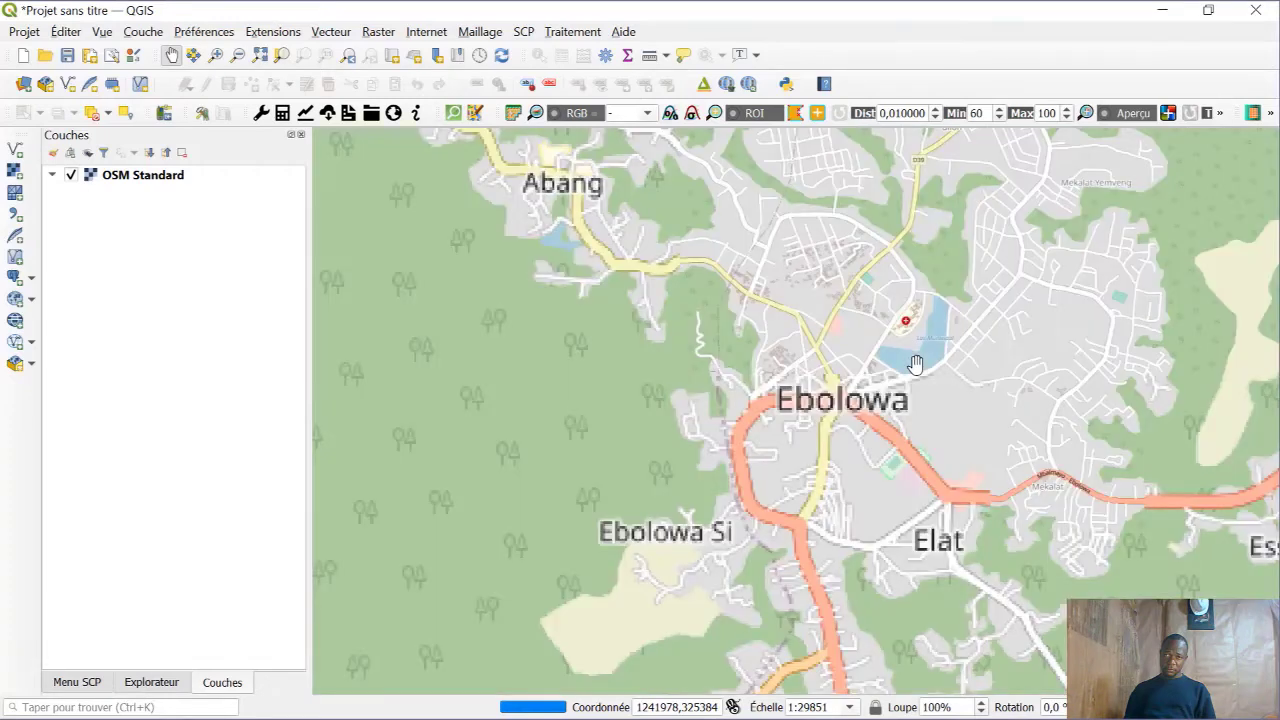
scroll(916, 364, up, 1)
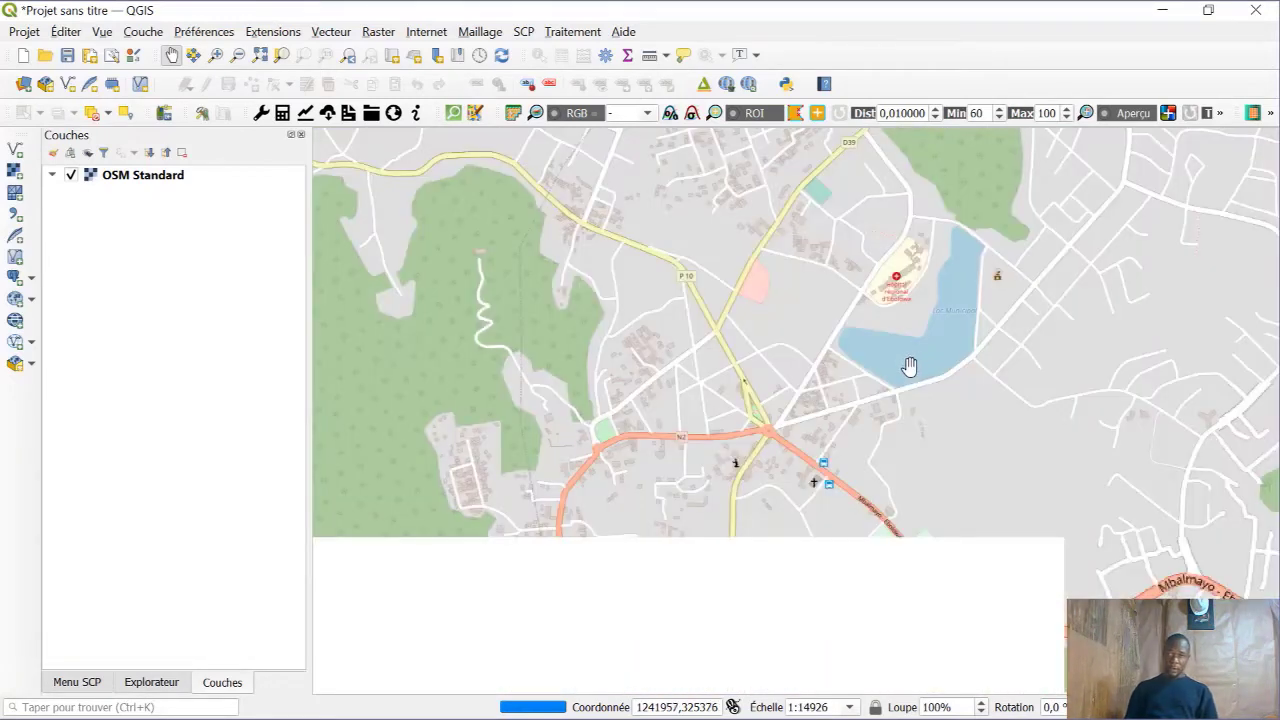
scroll(910, 366, up, 1)
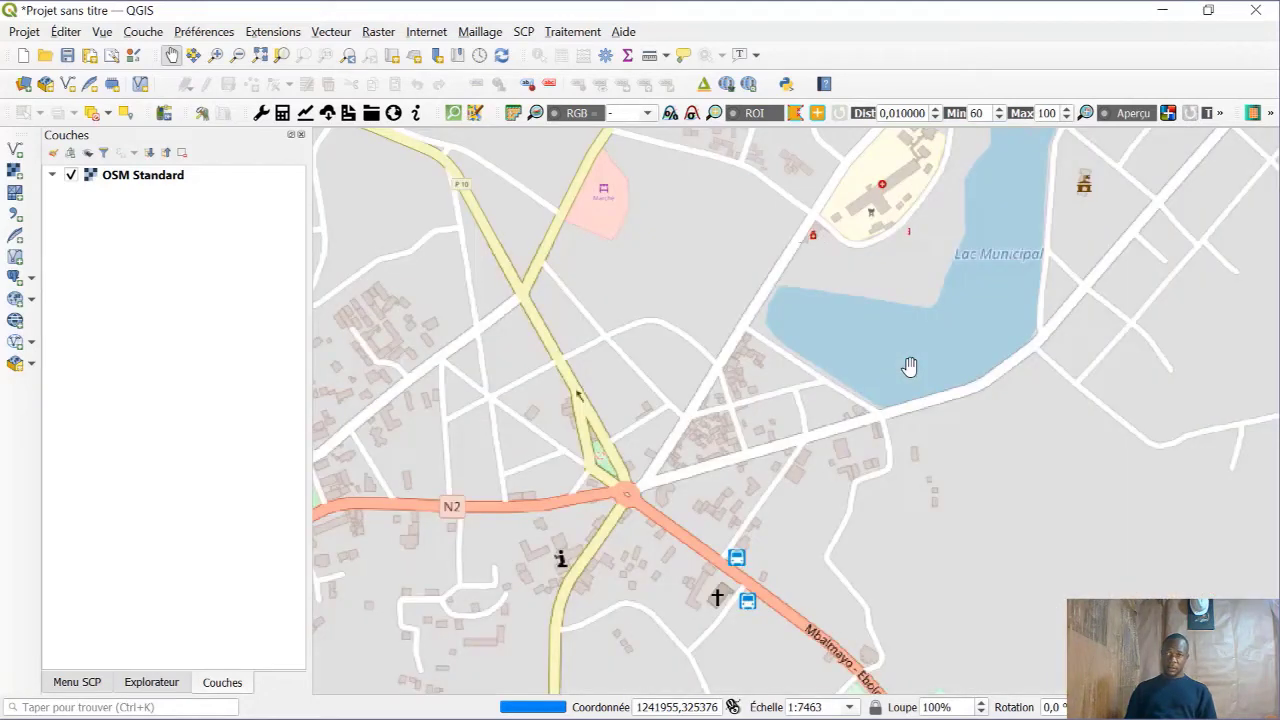
drag(903, 264, 891, 311)
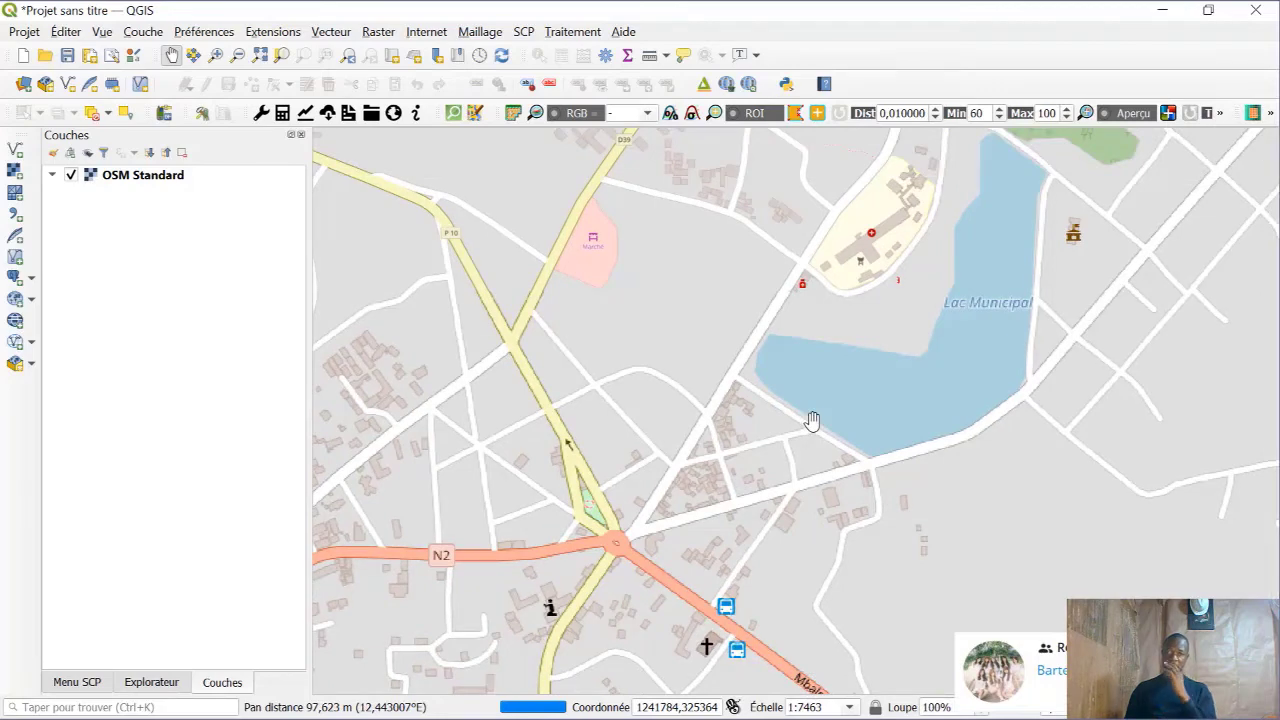
scroll(868, 370, up, 1)
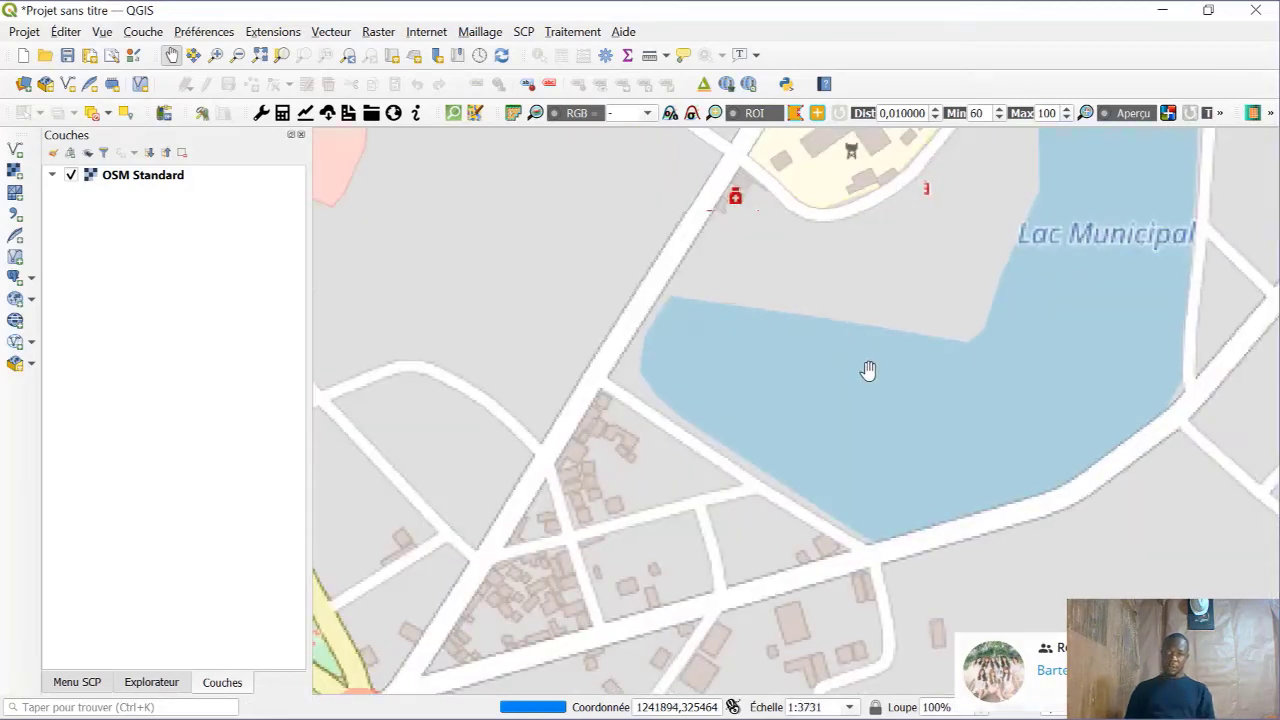
drag(917, 240, 826, 411)
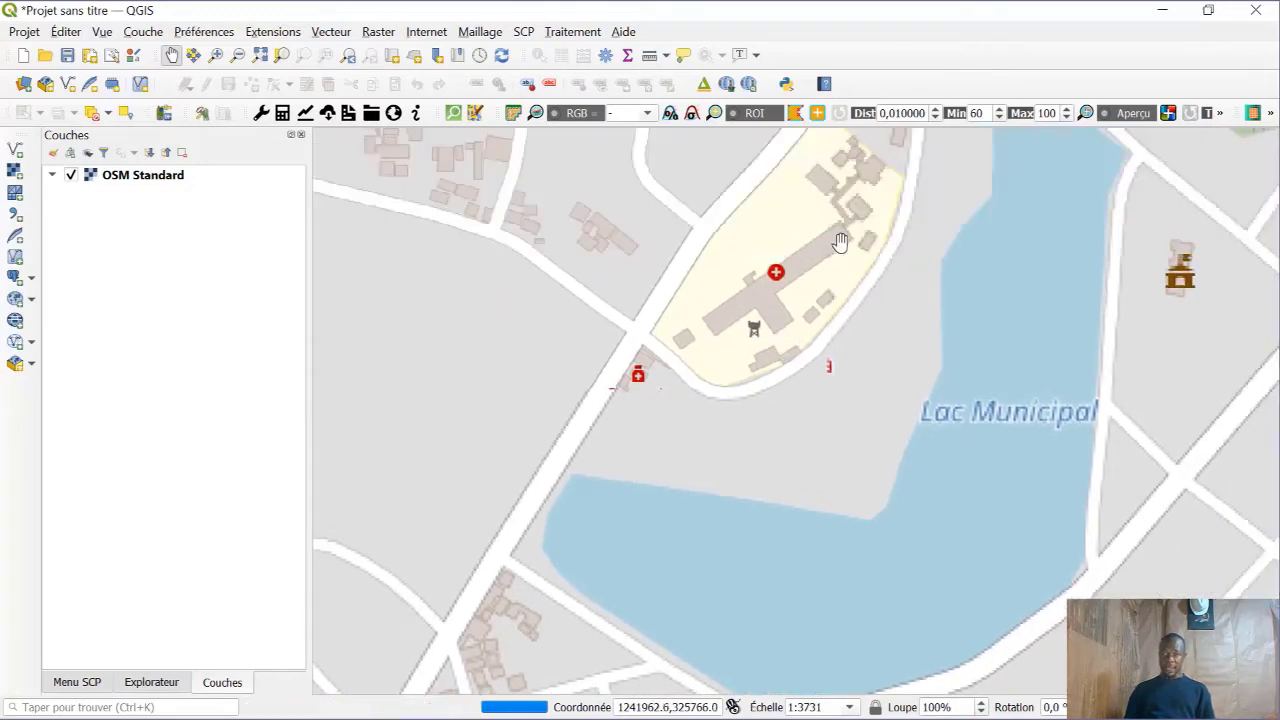
scroll(840, 242, down, 1)
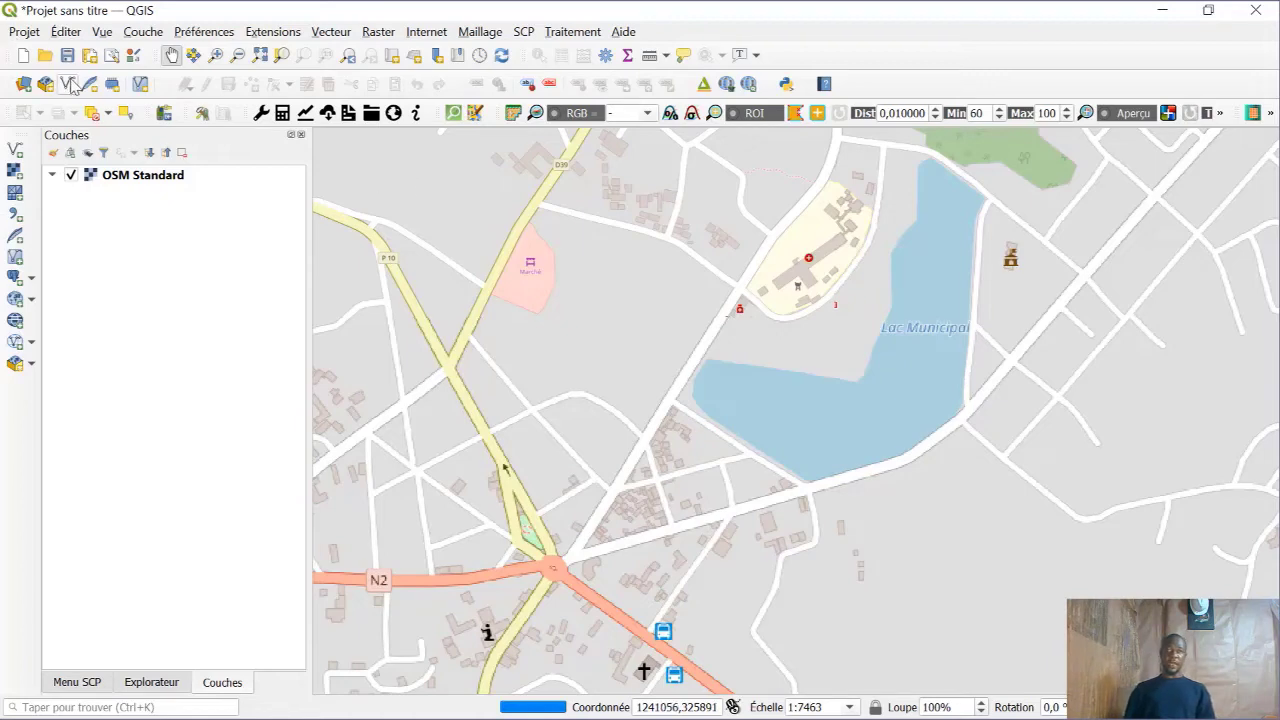
Start a new shapefile layer and enter etude as its file name
click(140, 32)
mouse_move(190, 75)
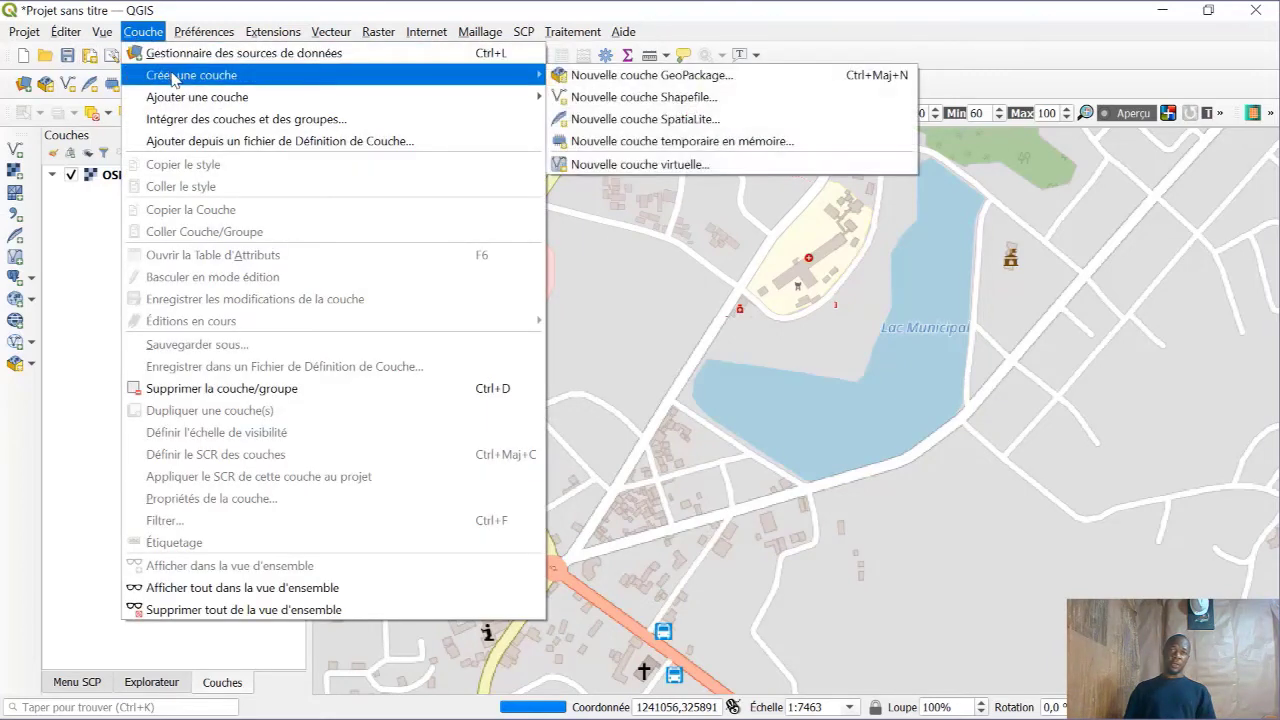
click(735, 97)
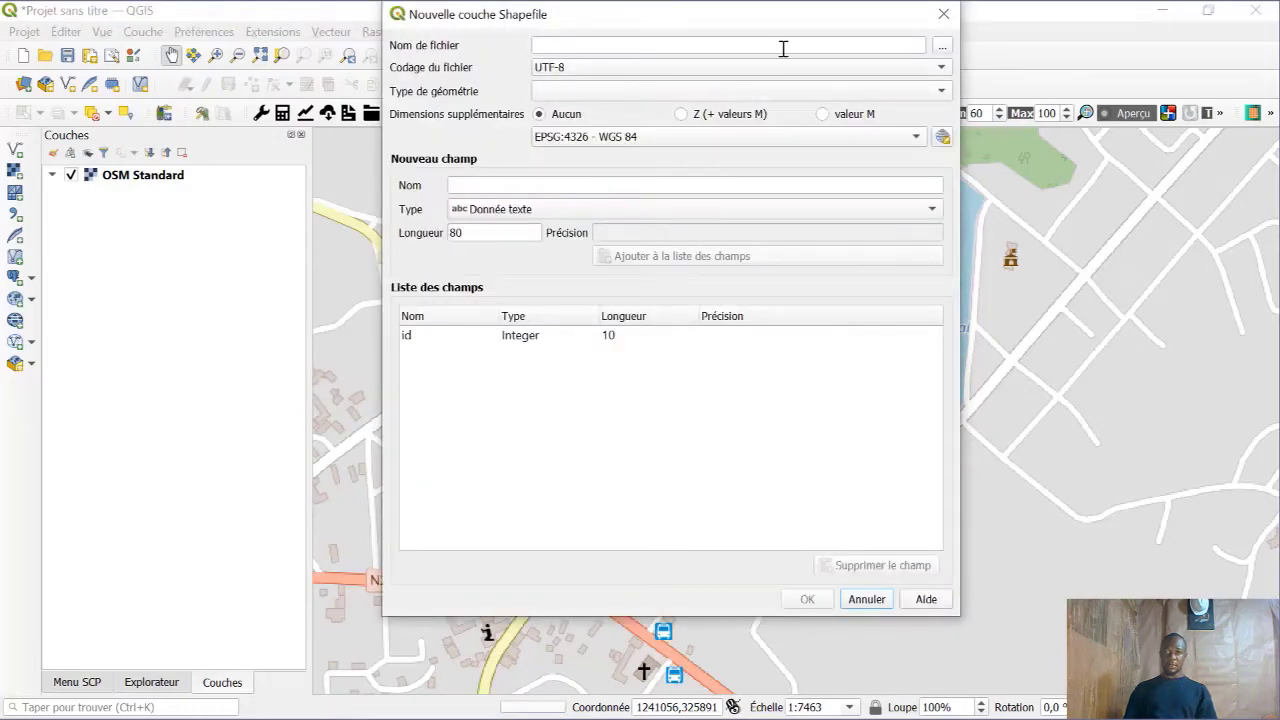
click(783, 48)
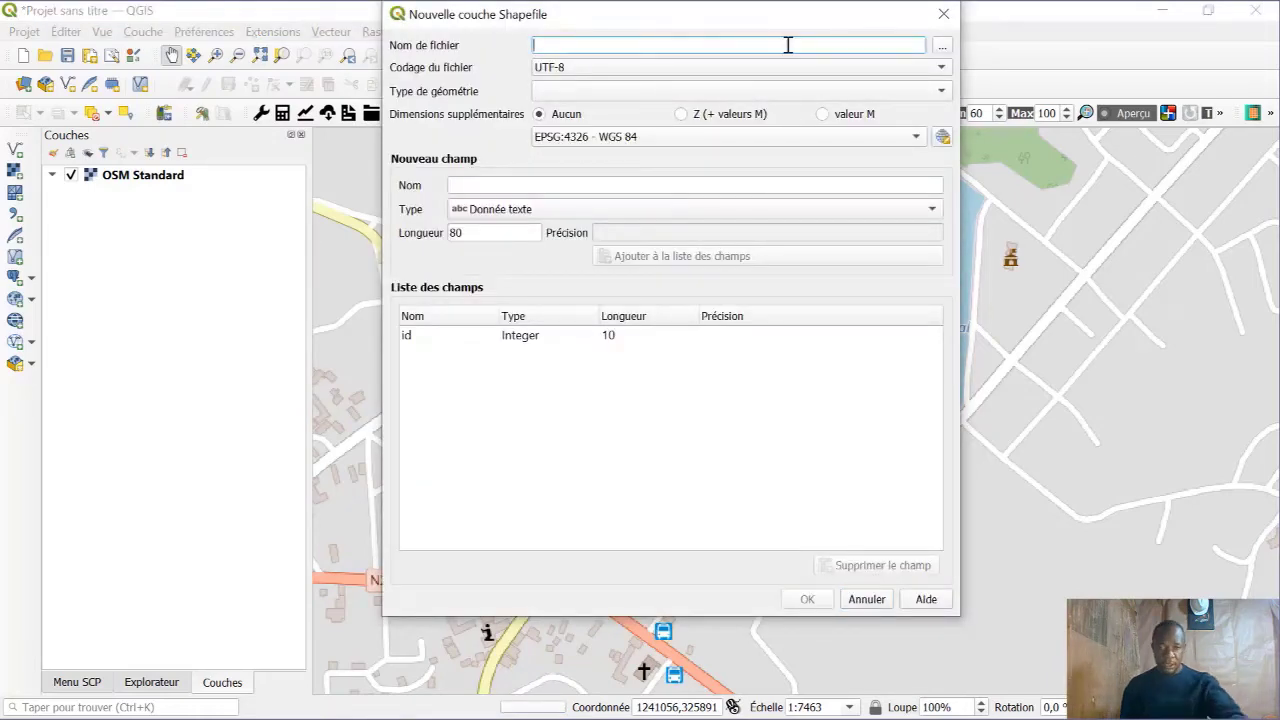
text(ett)
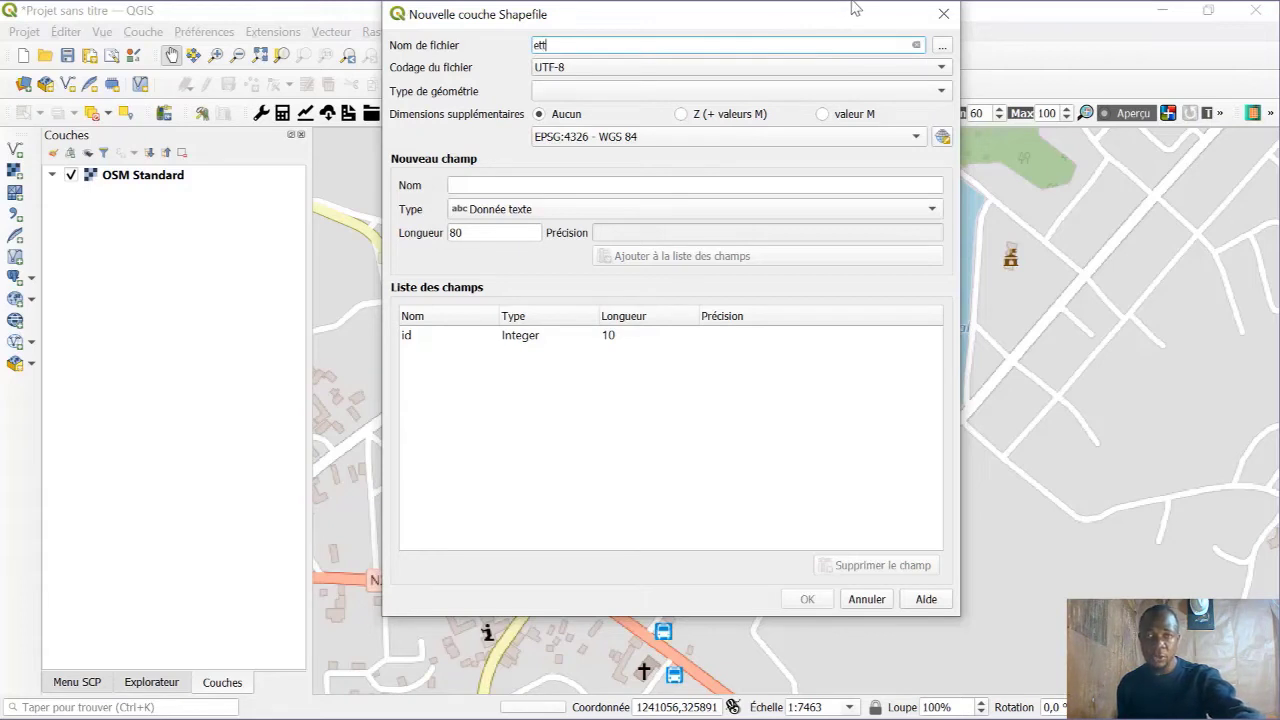
key(BackSpace)
text(u)
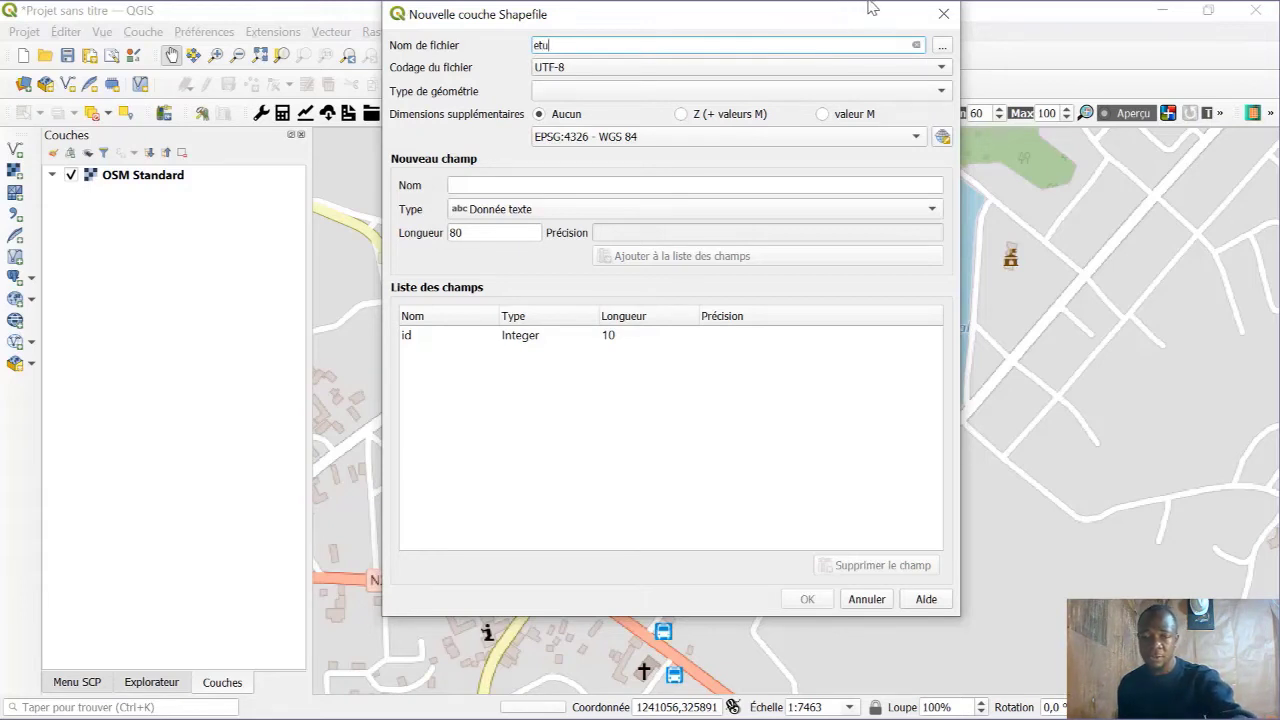
text(de)
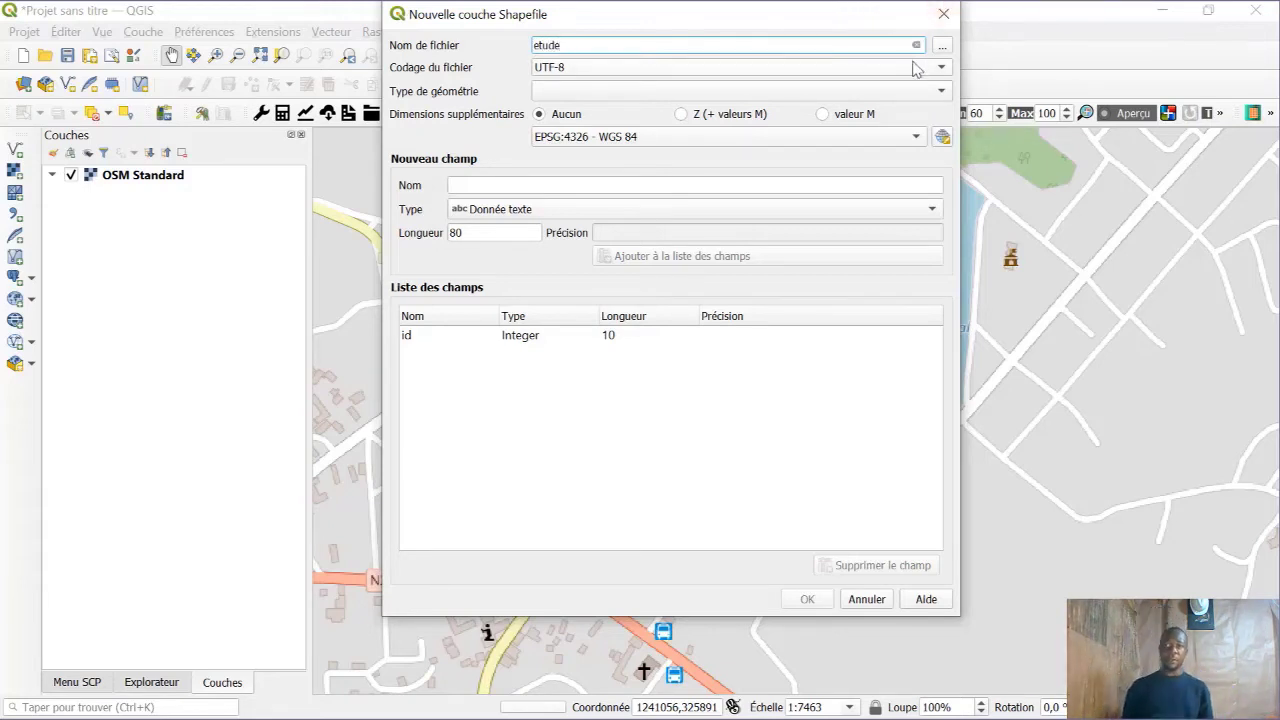
Set the new shapefile's geometry type to Polygone and try to create the layer in EPSG:4326 - WGS 84
click(905, 93)
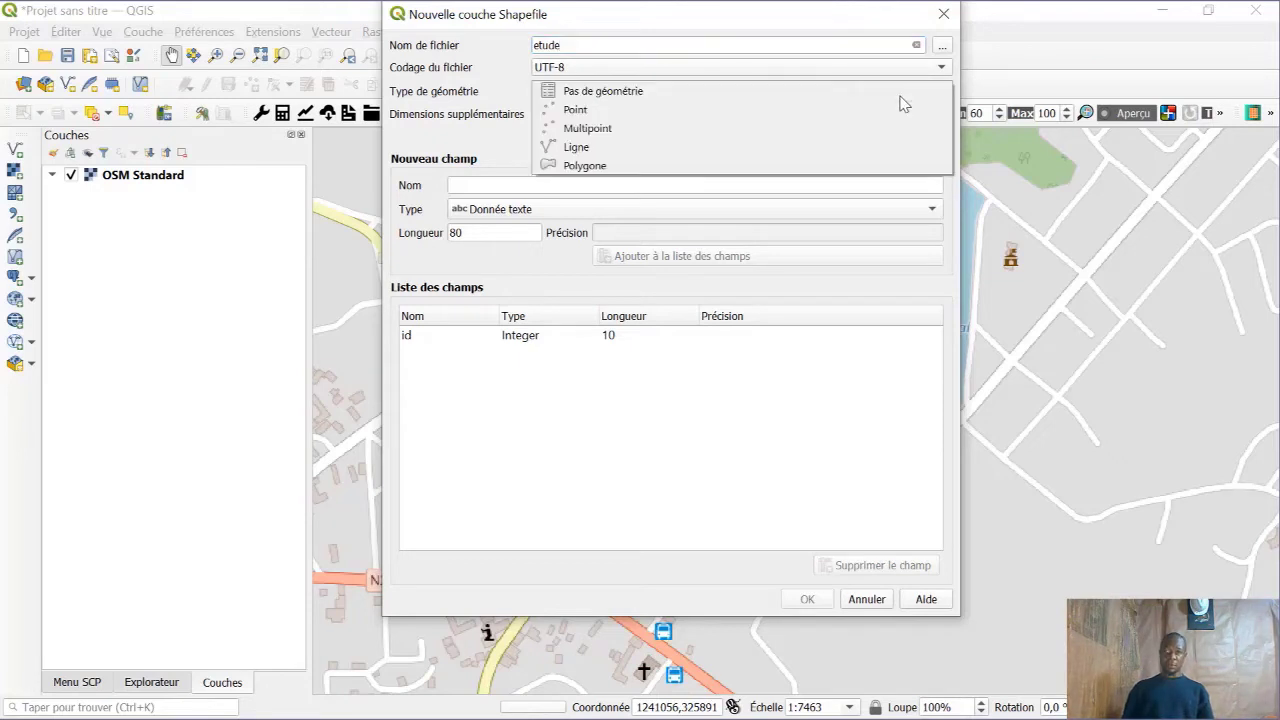
click(703, 184)
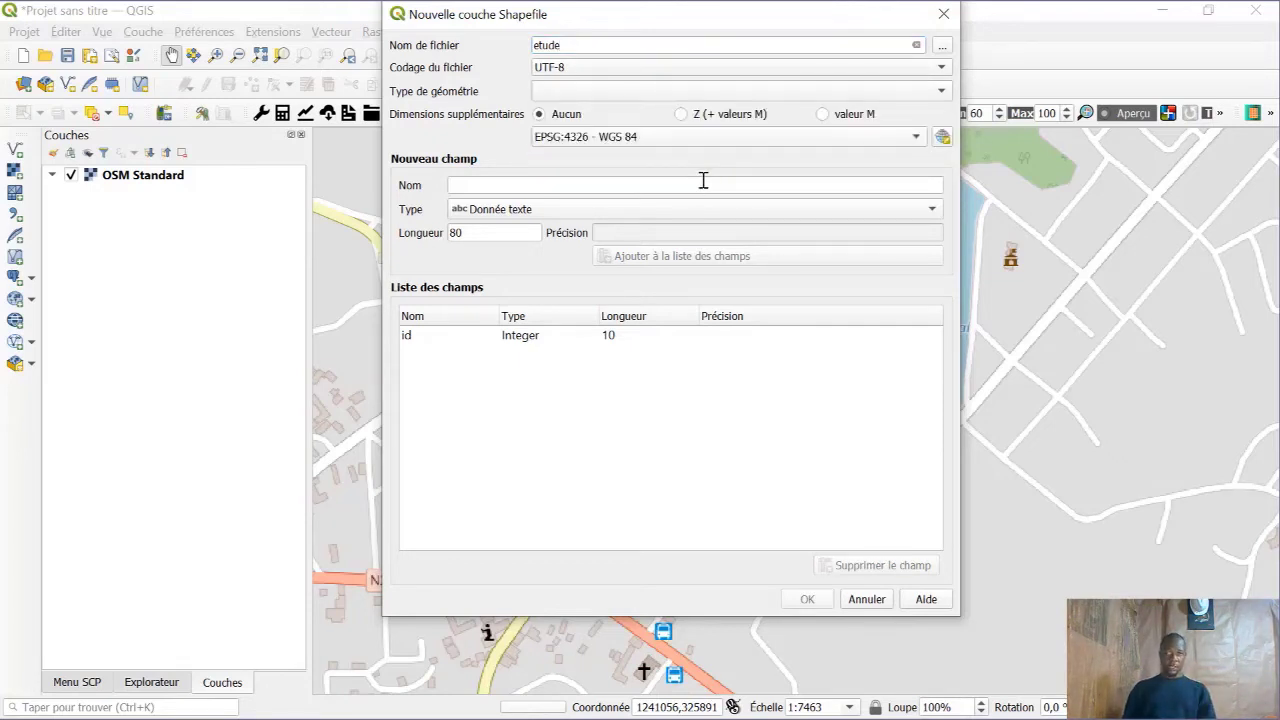
click(869, 91)
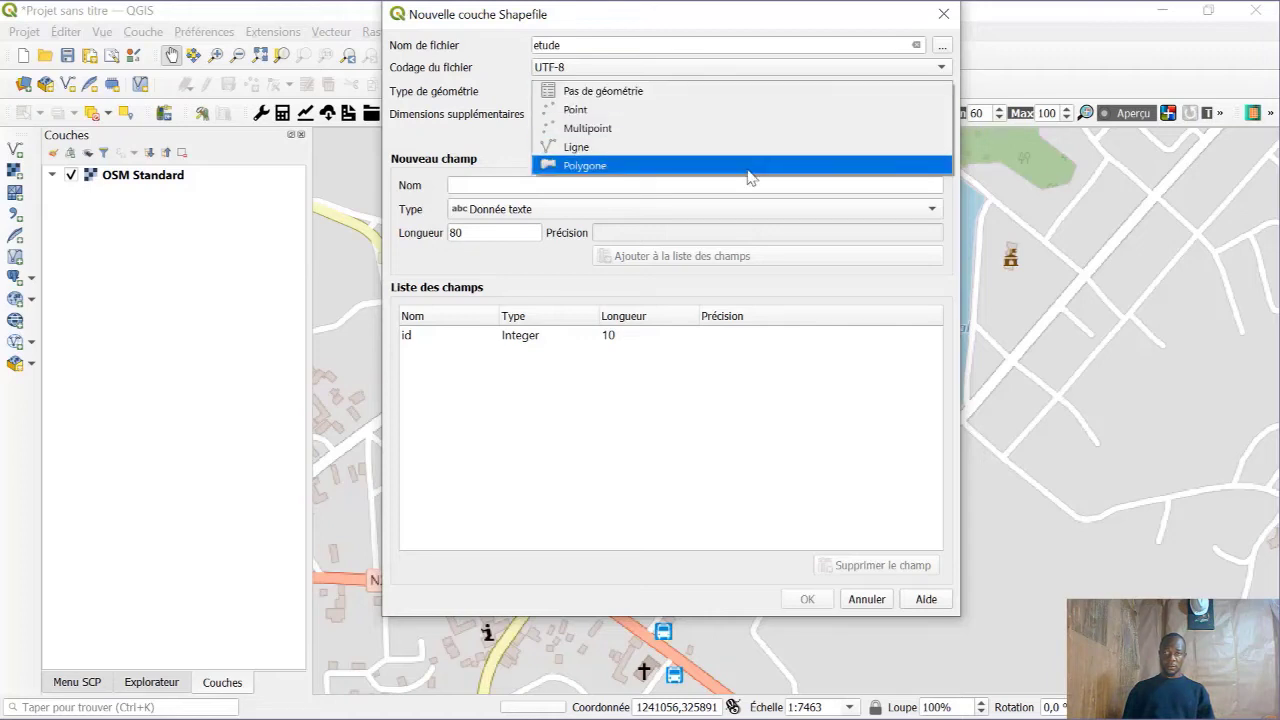
click(750, 166)
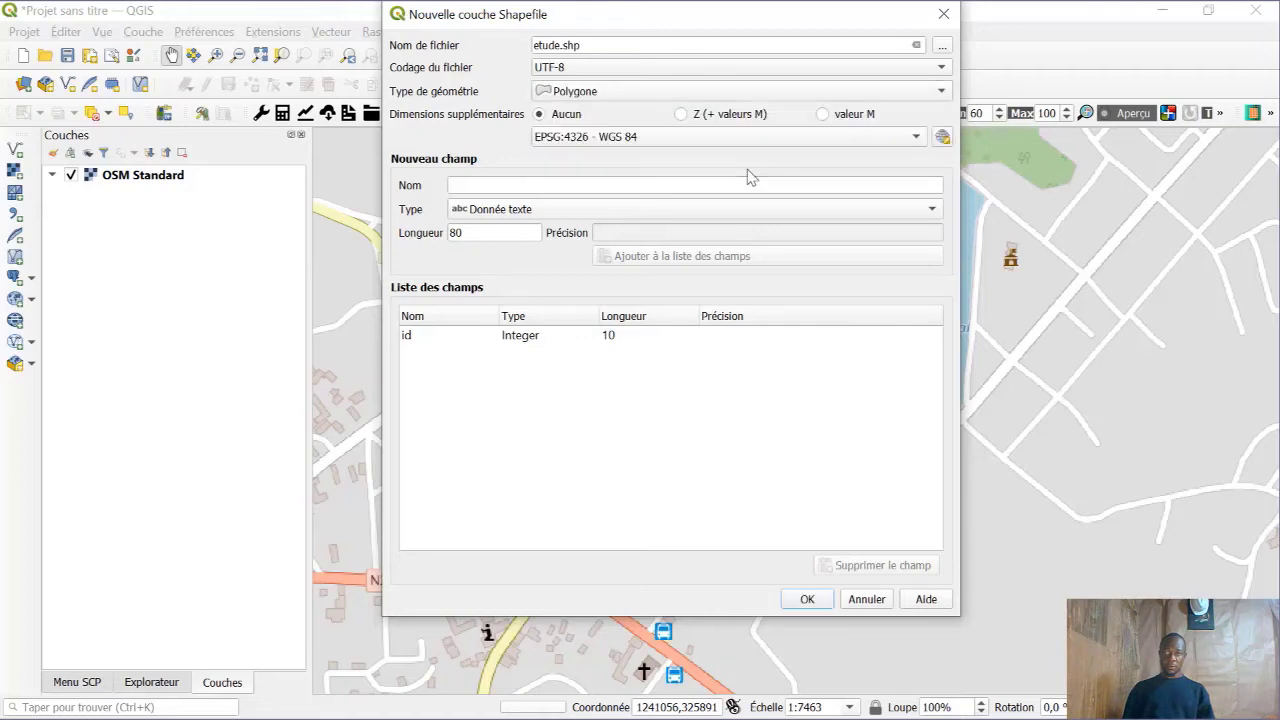
click(809, 602)
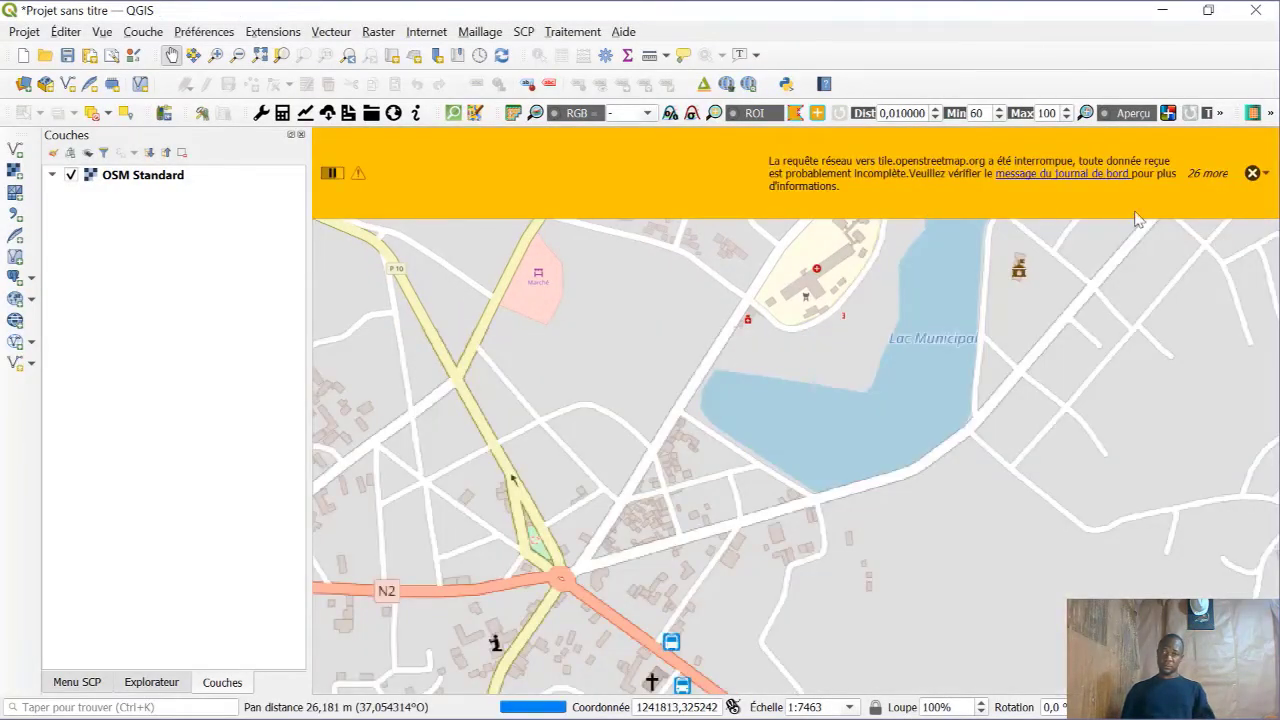
Dismiss all the tile.openstreetmap.org network warnings covering the map at once
click(1266, 178)
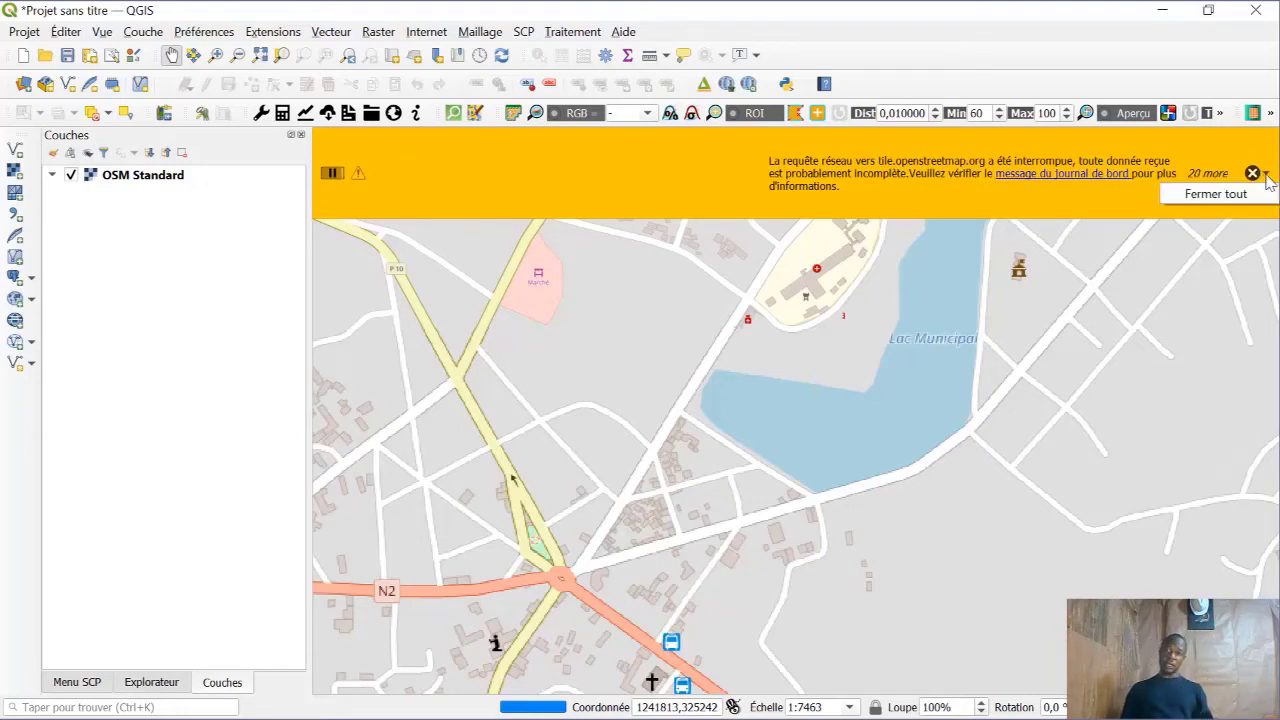
click(1266, 192)
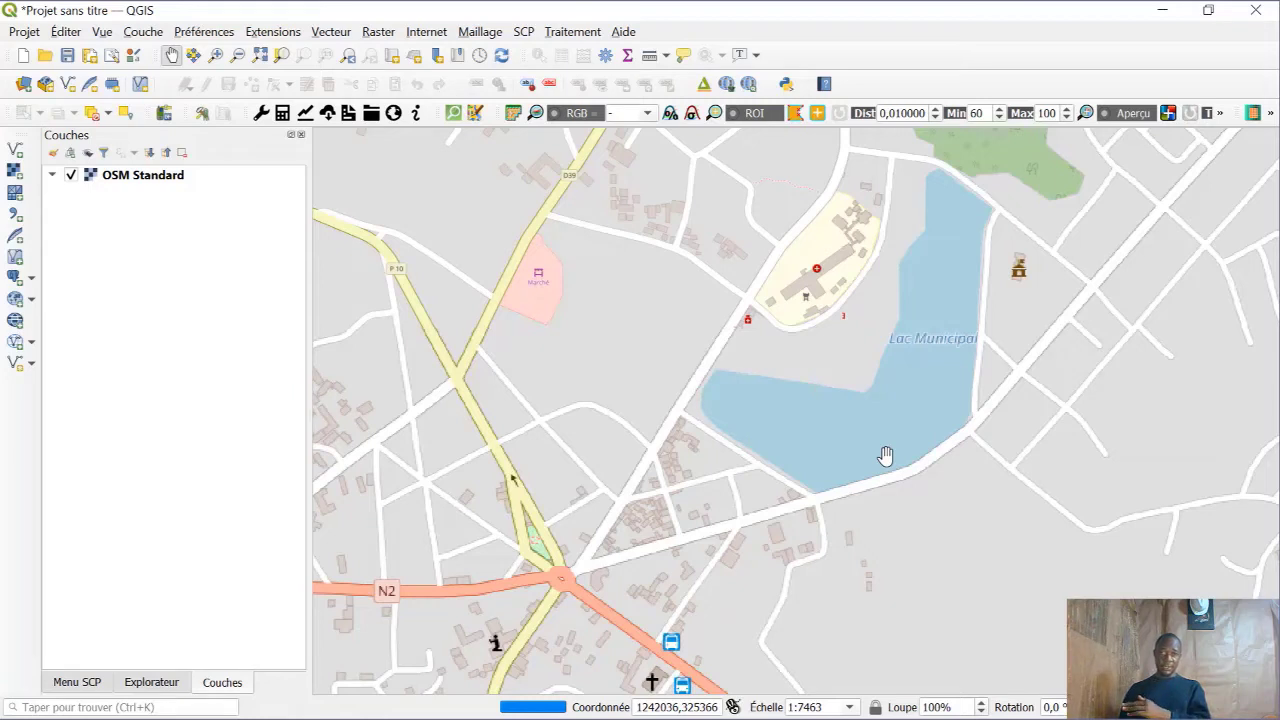
Open the About information of the QuickMapServices plugin and read its general description, developer and source code entries
click(412, 33)
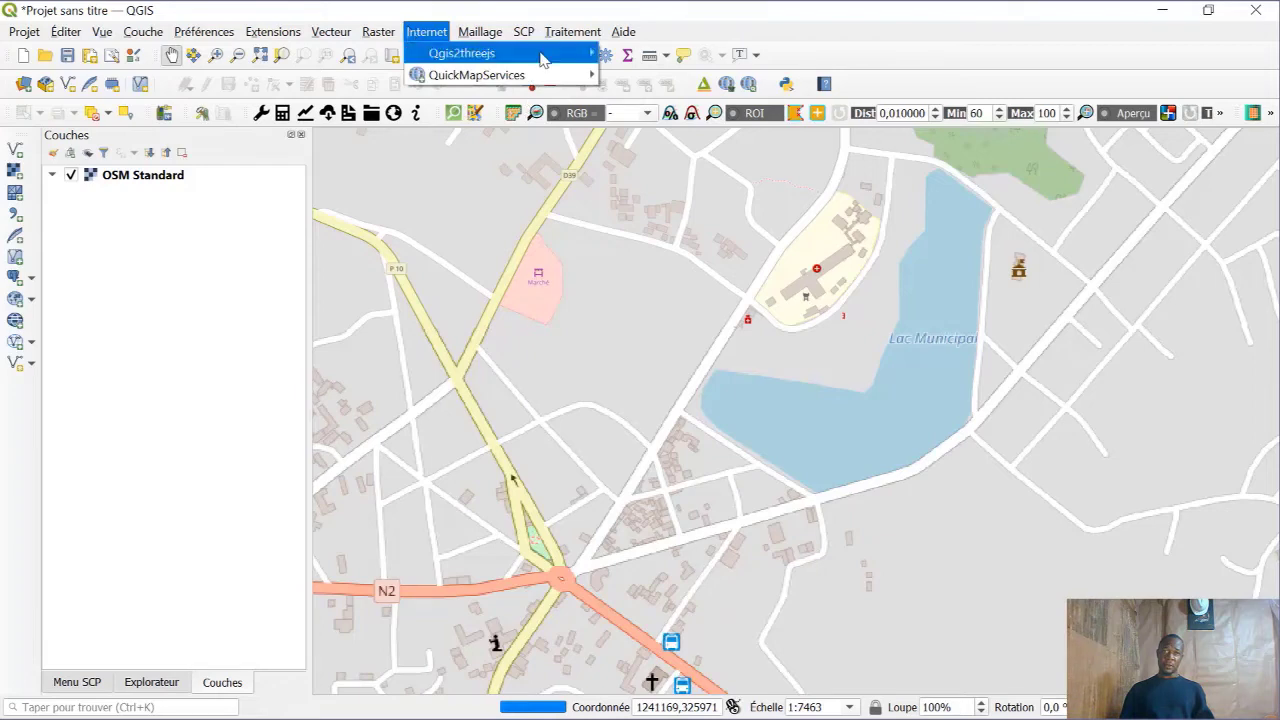
mouse_move(540, 76)
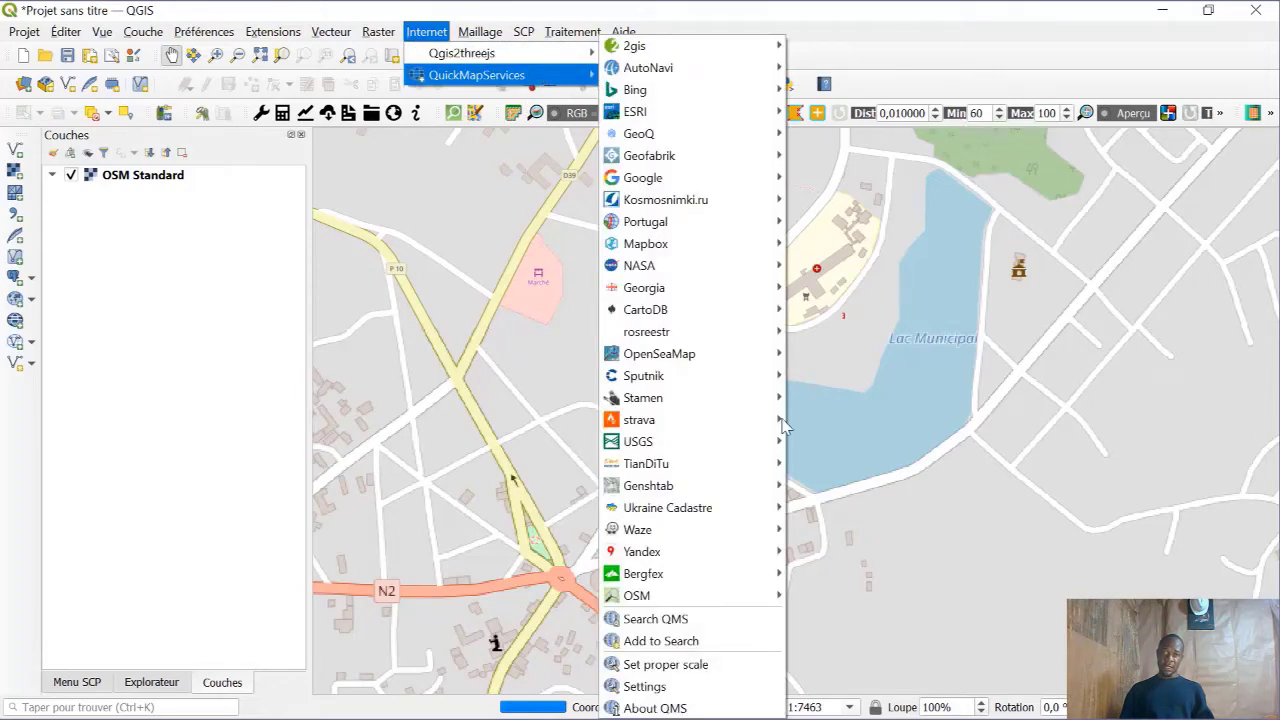
click(726, 709)
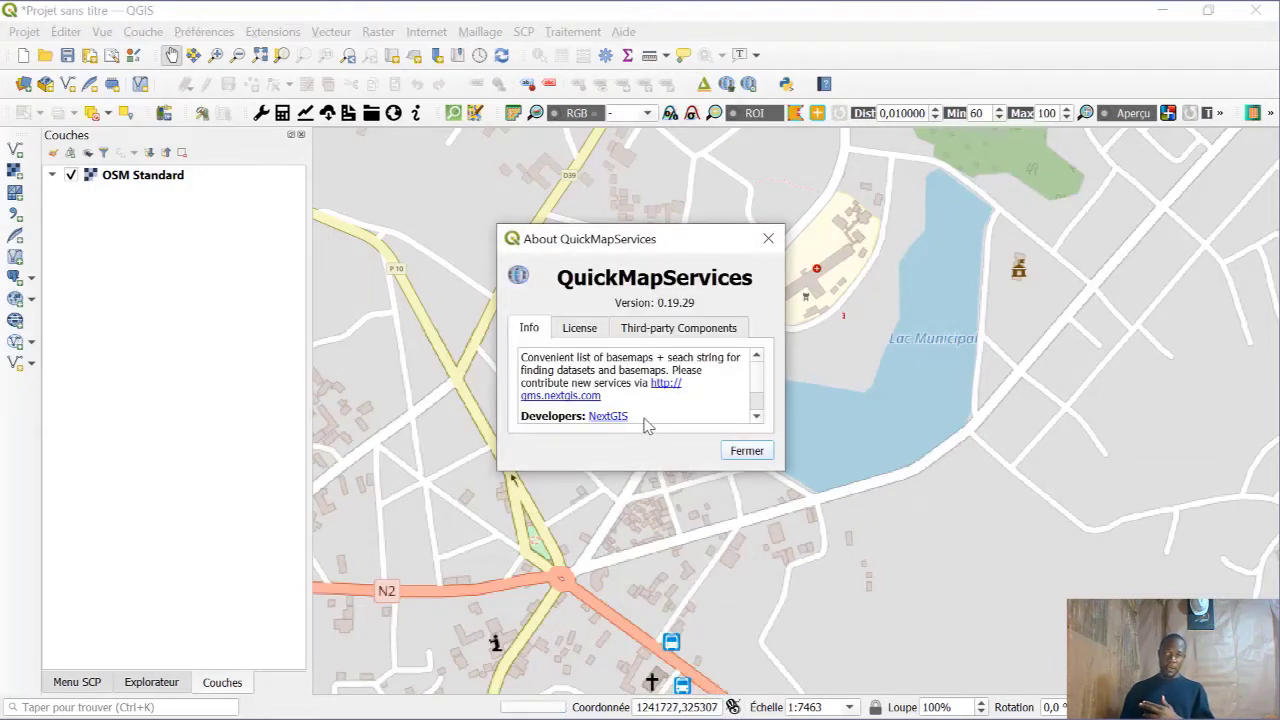
scroll(645, 410, down, 2)
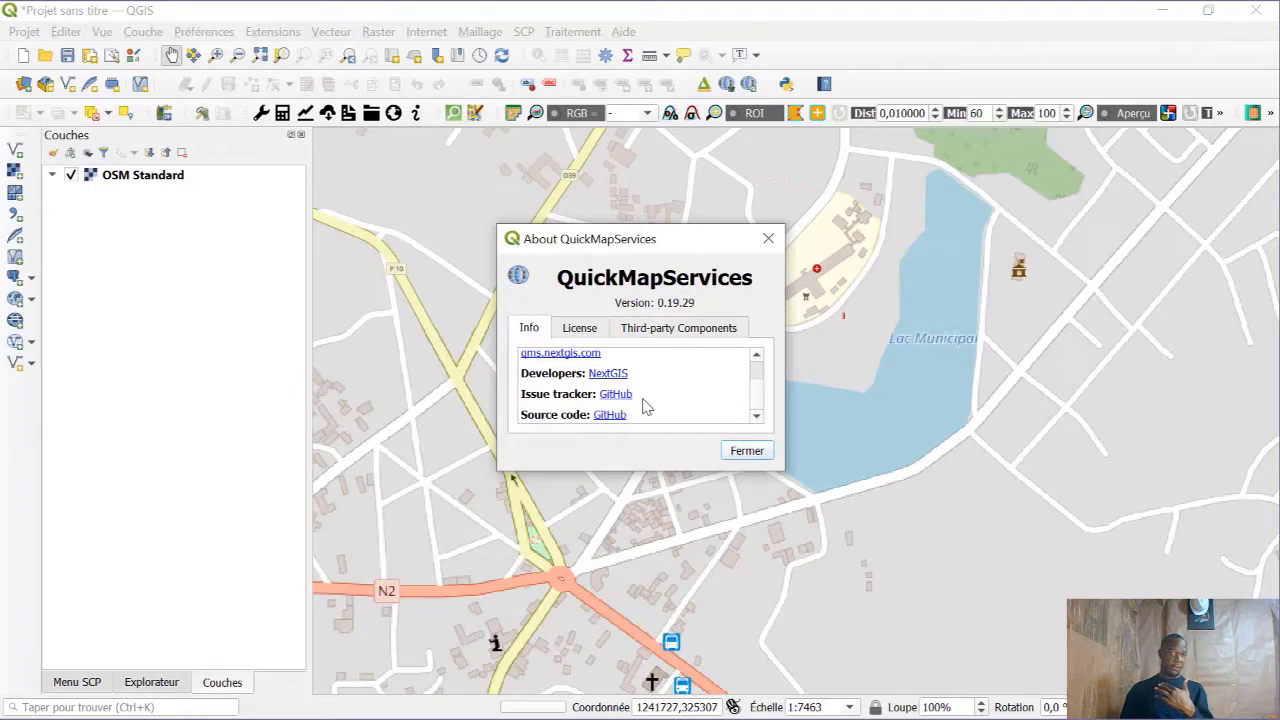
scroll(645, 406, up, 2)
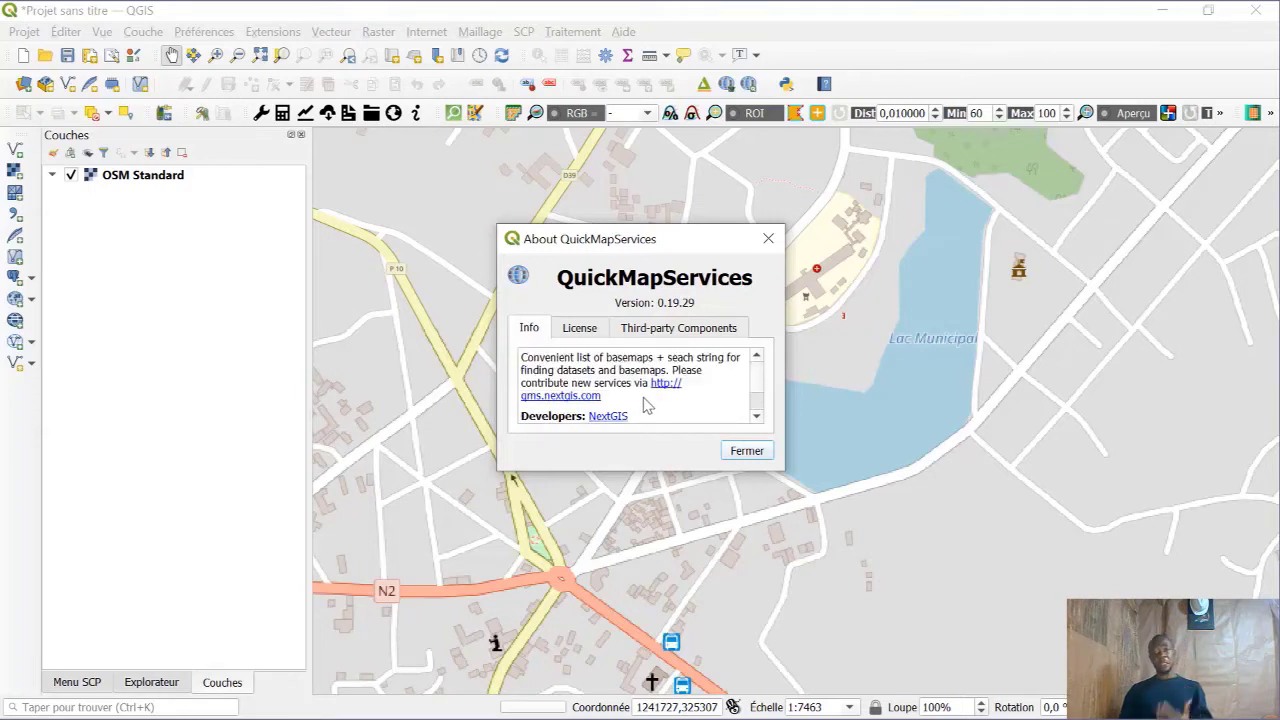
Read the QuickMapServices licence text through to its end and its third-party components, and close the About information
click(592, 332)
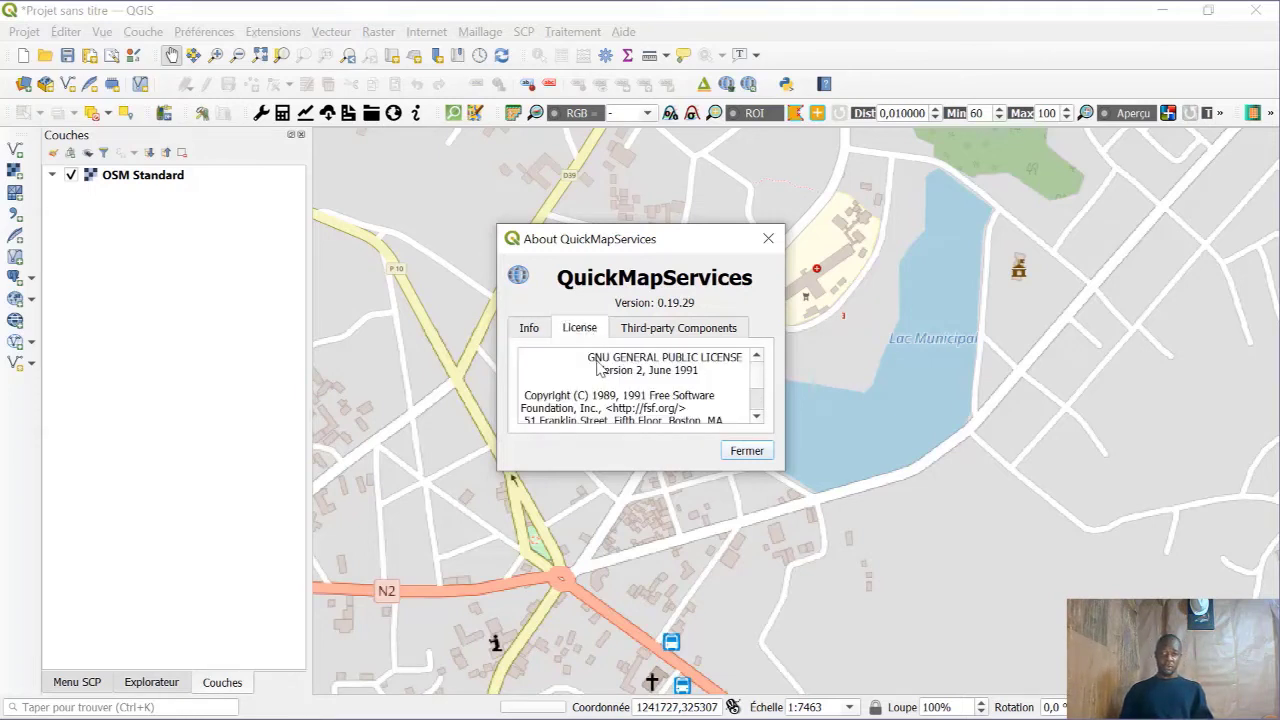
scroll(622, 385, down, 3)
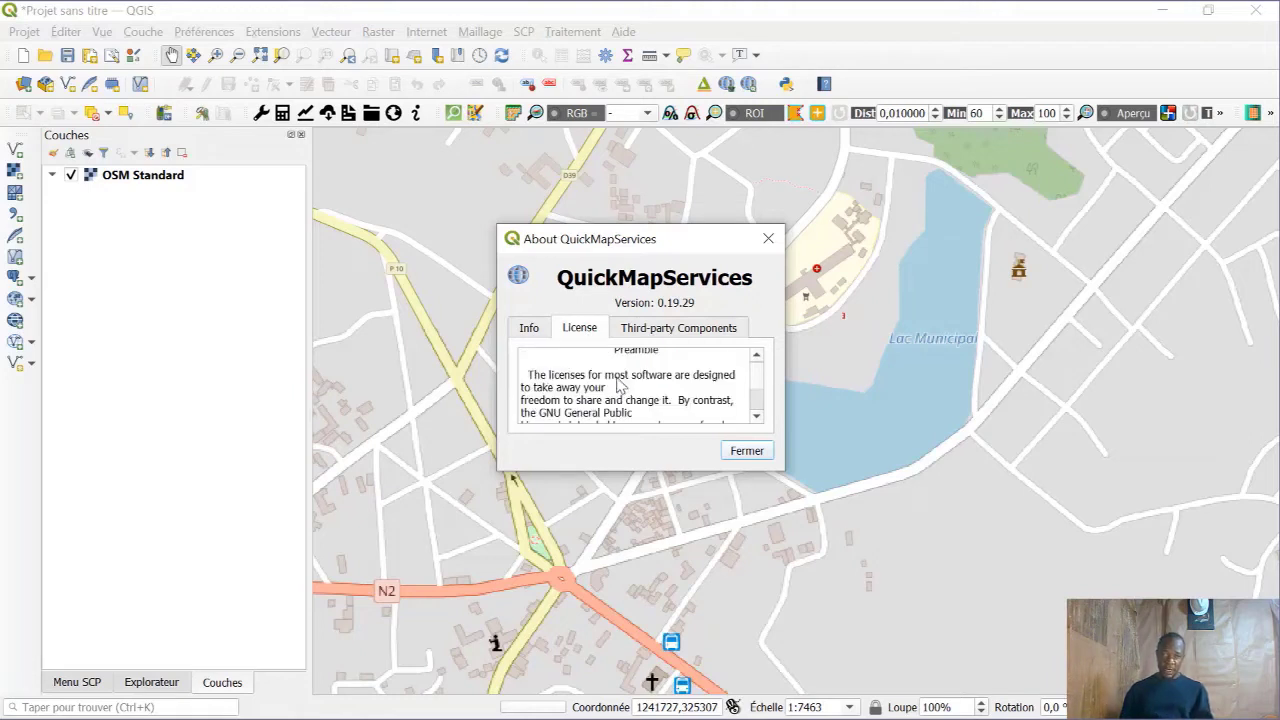
scroll(678, 396, down, 5)
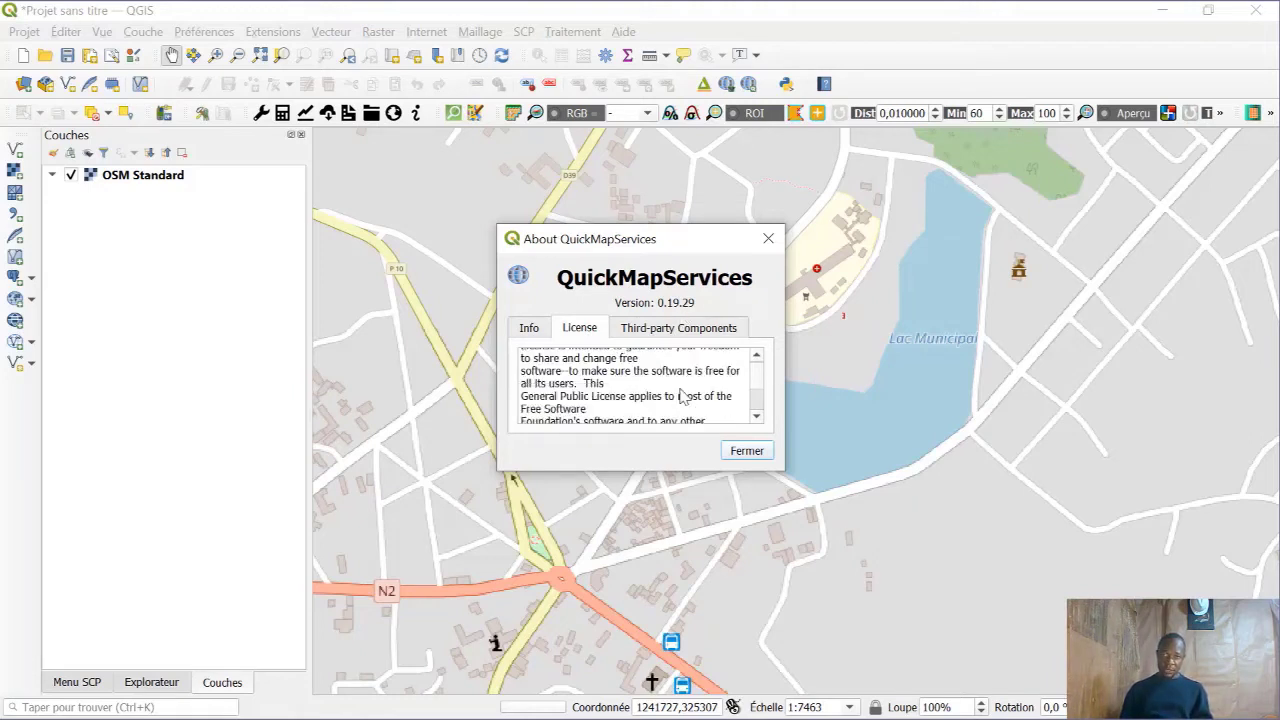
scroll(681, 397, down, 8)
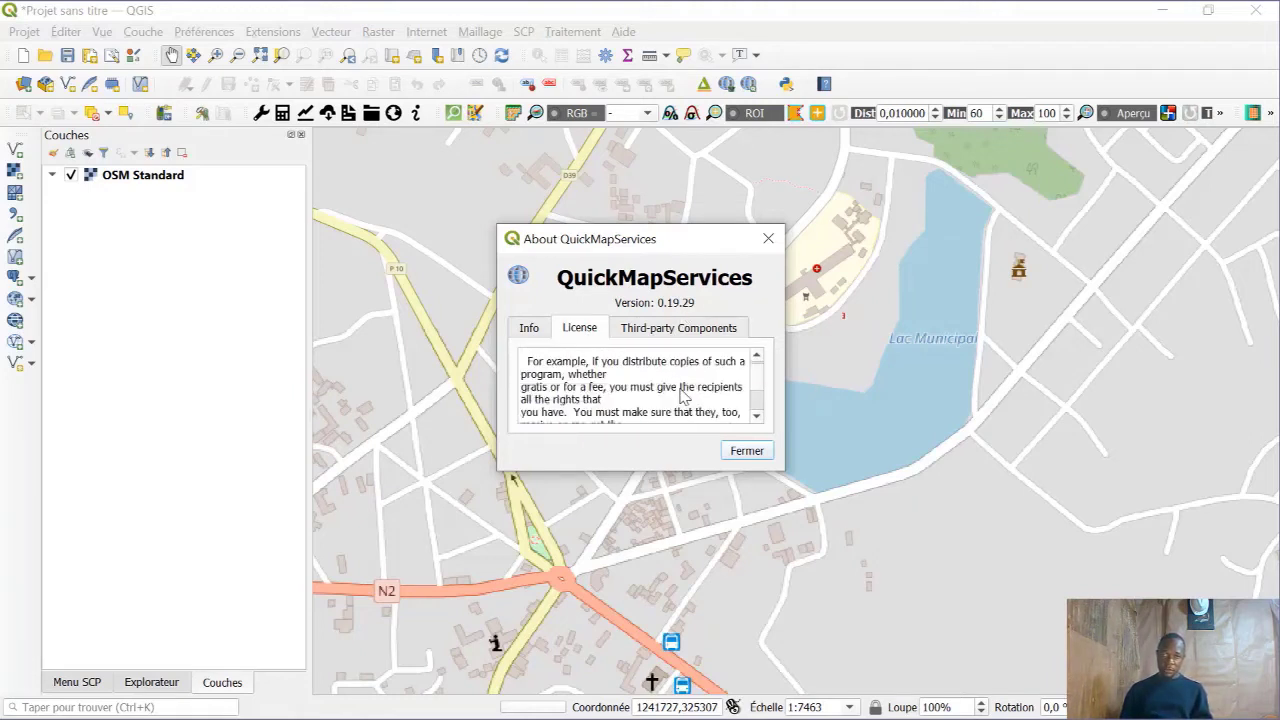
scroll(684, 397, down, 10)
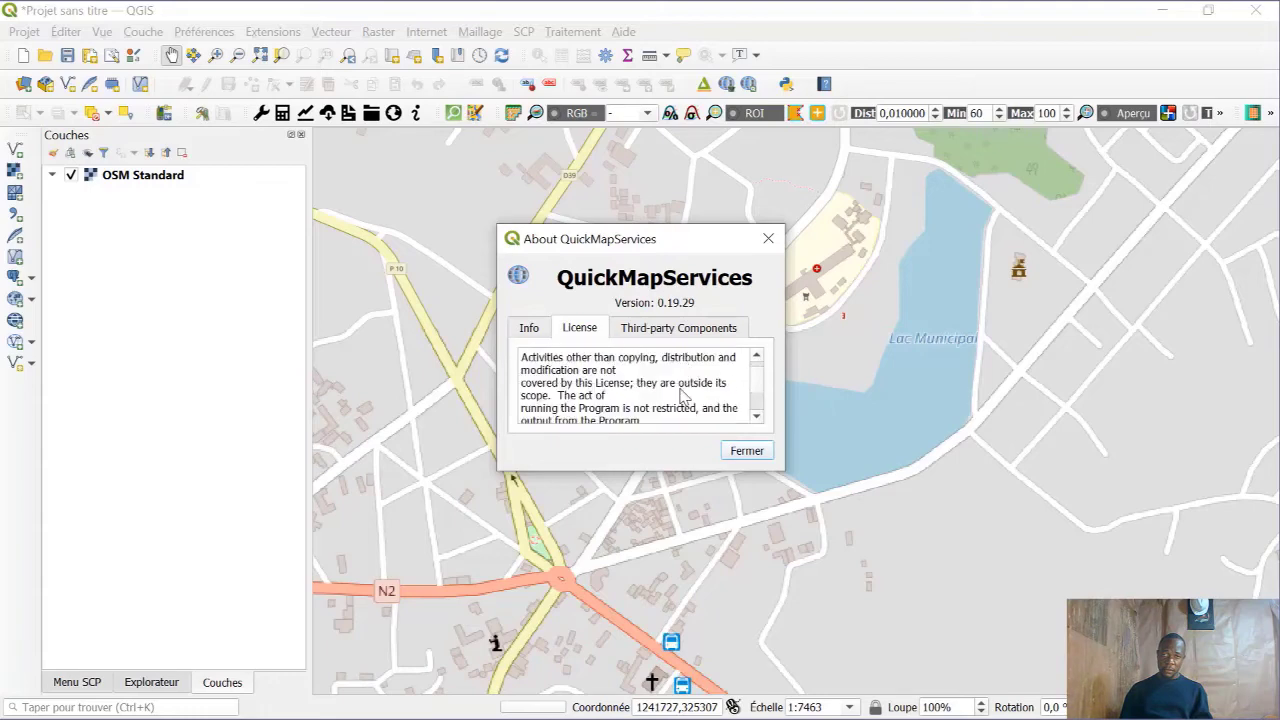
scroll(682, 397, down, 10)
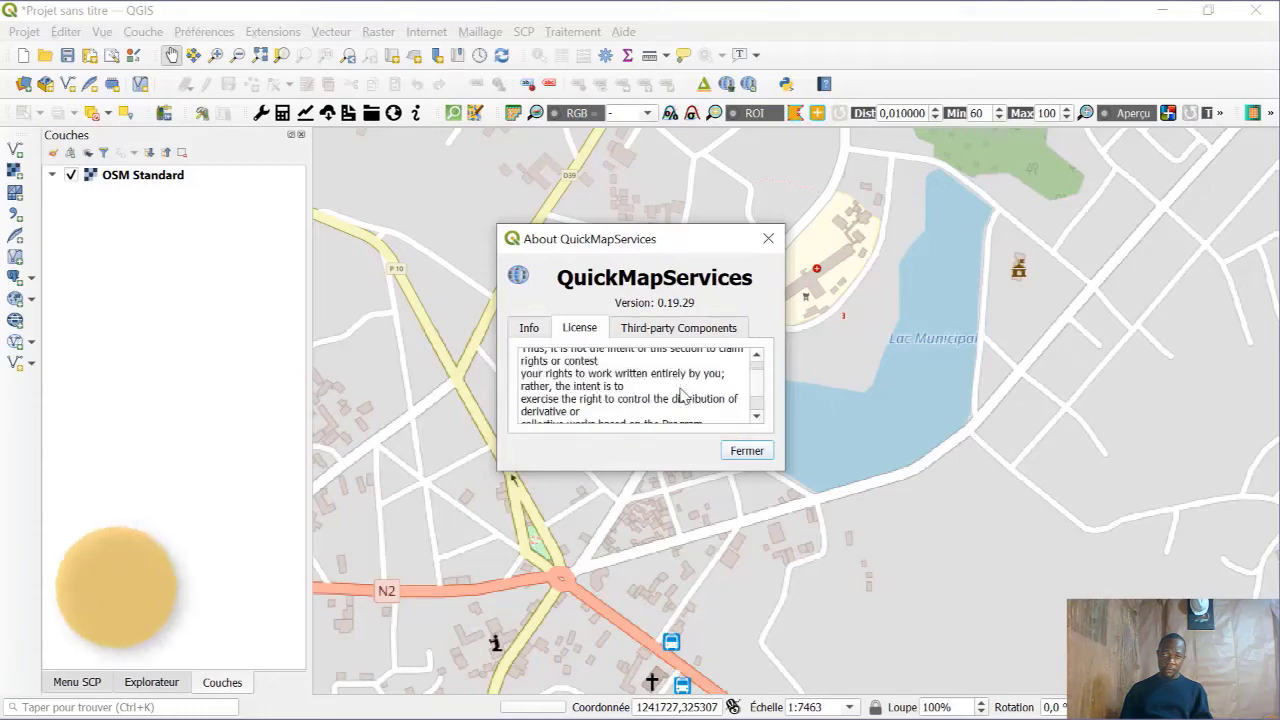
scroll(764, 388, down, 3)
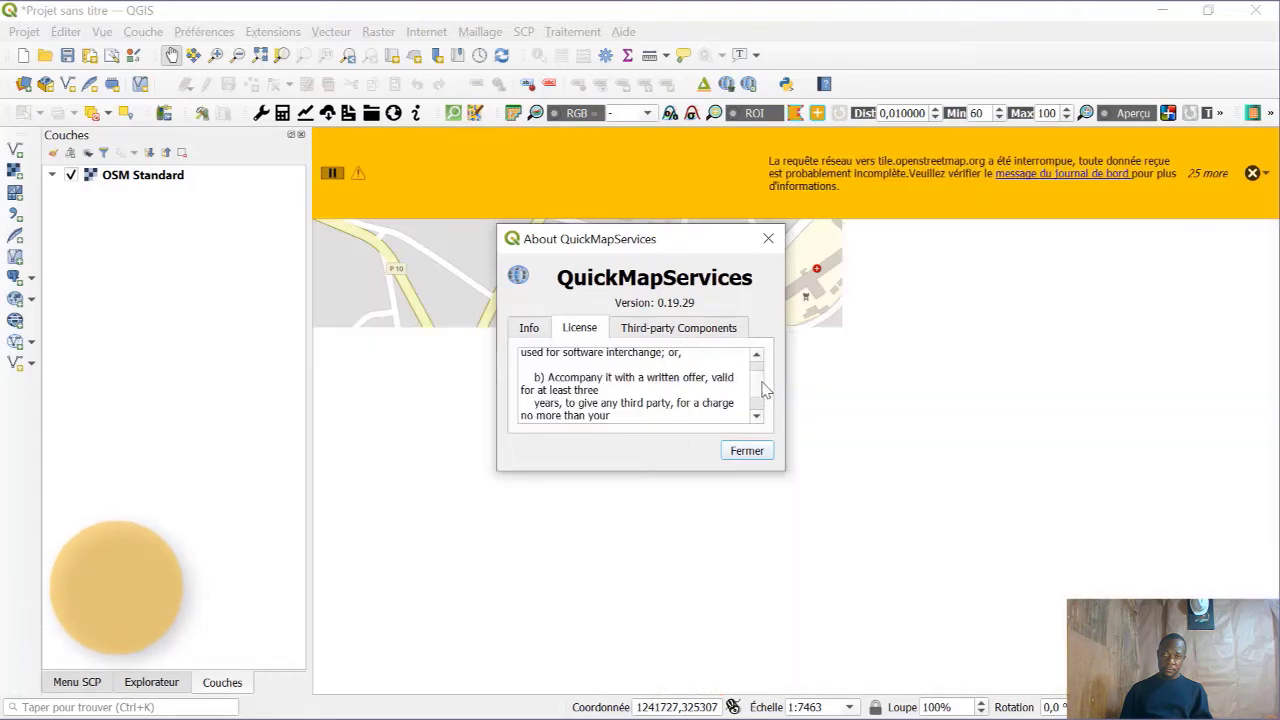
drag(761, 382, 761, 395)
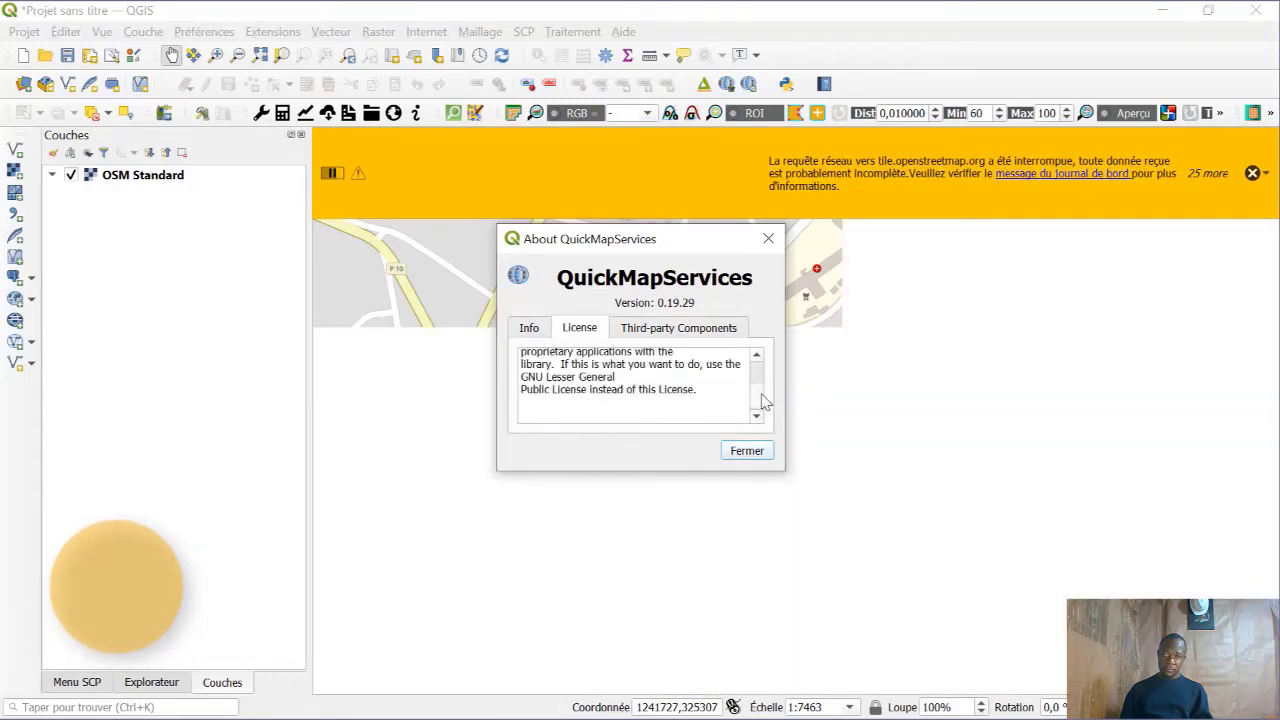
click(725, 329)
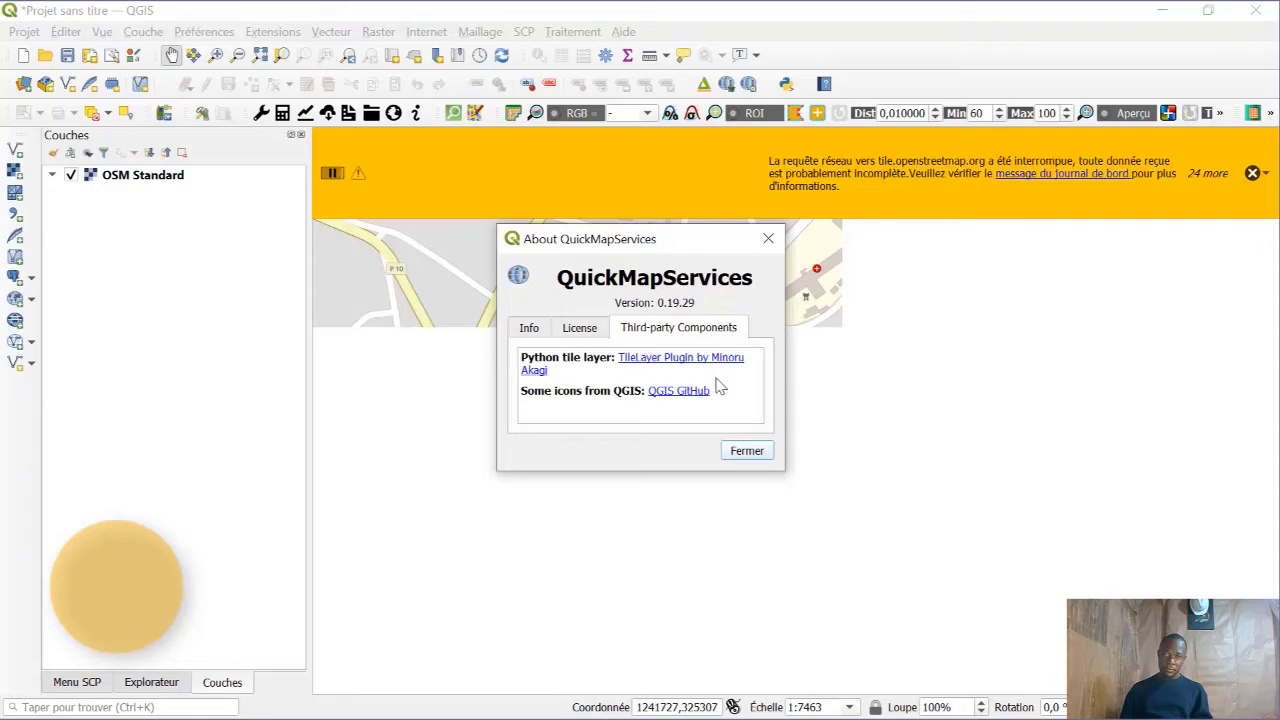
click(768, 239)
Clear every repeated network-request warning from above the partly loaded OSM Standard basemap
click(1256, 174)
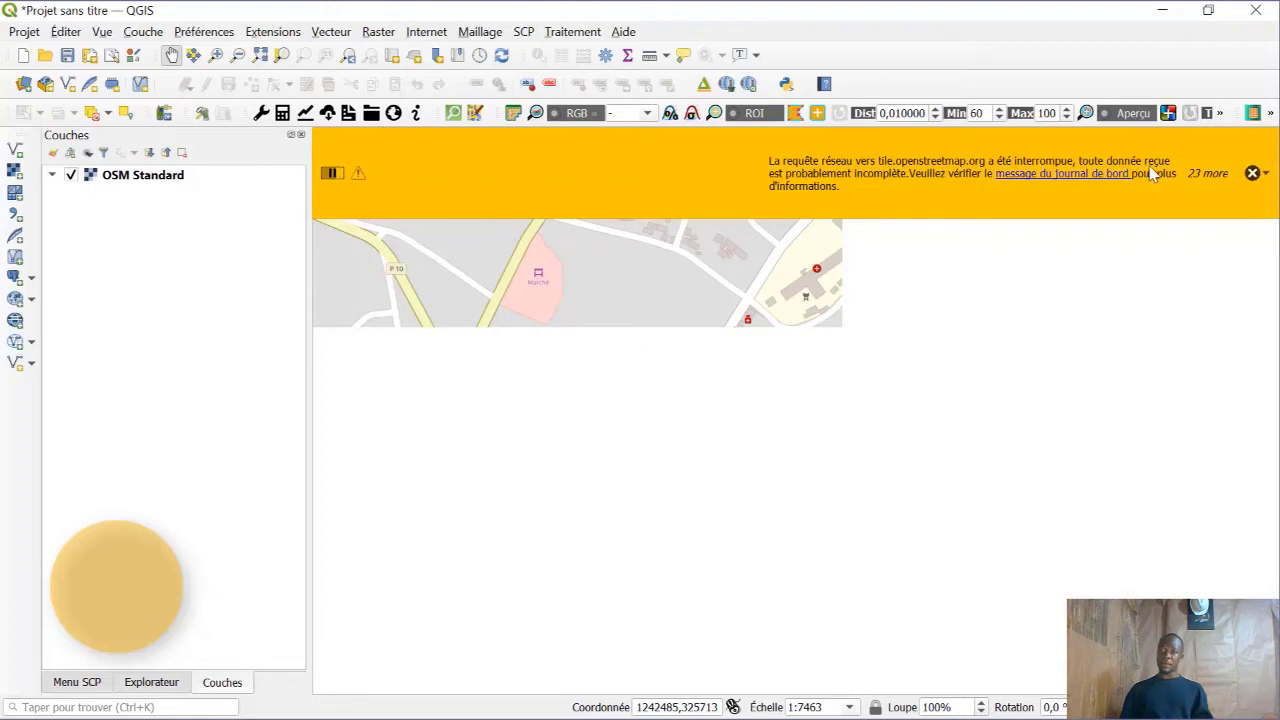
click(1265, 178)
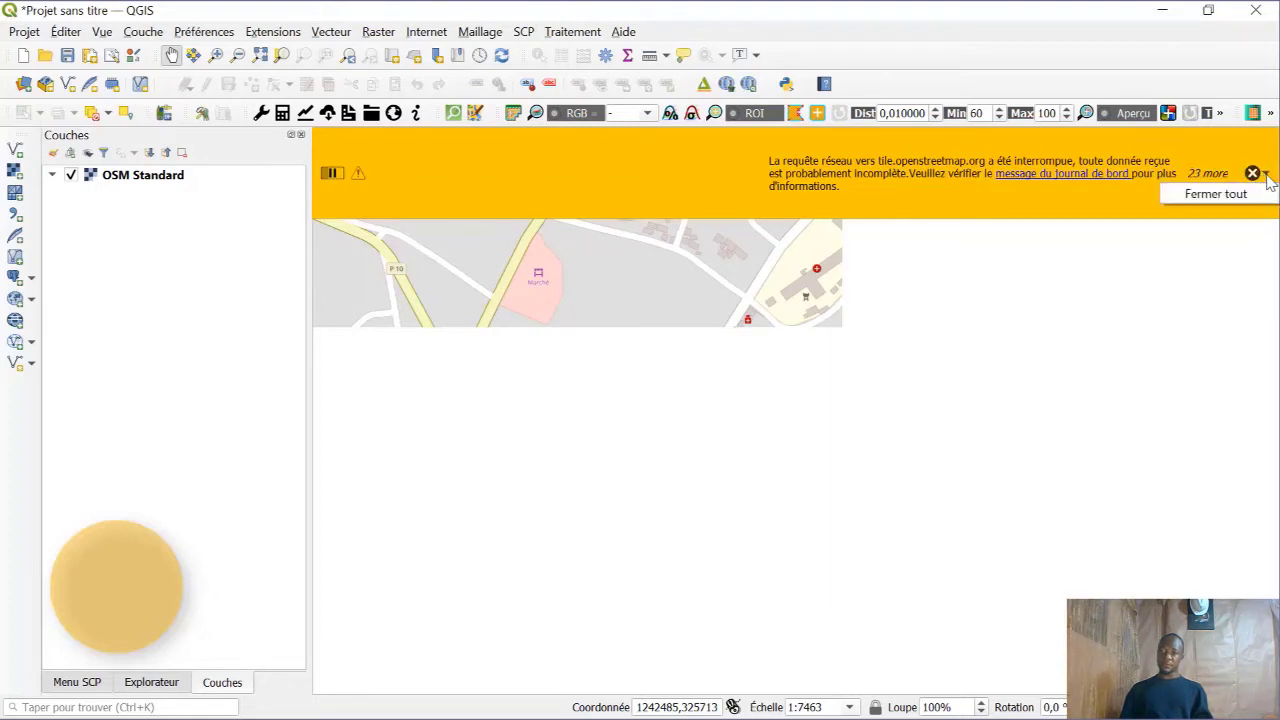
click(1214, 192)
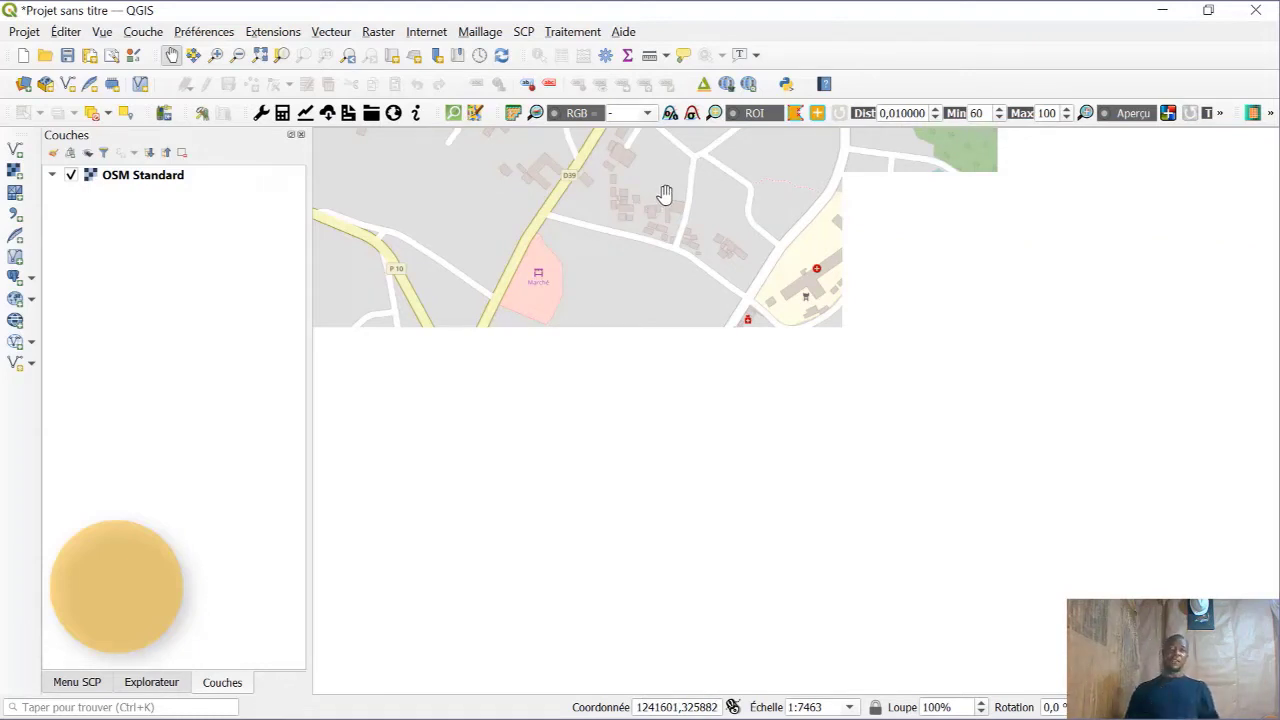
drag(666, 191, 674, 323)
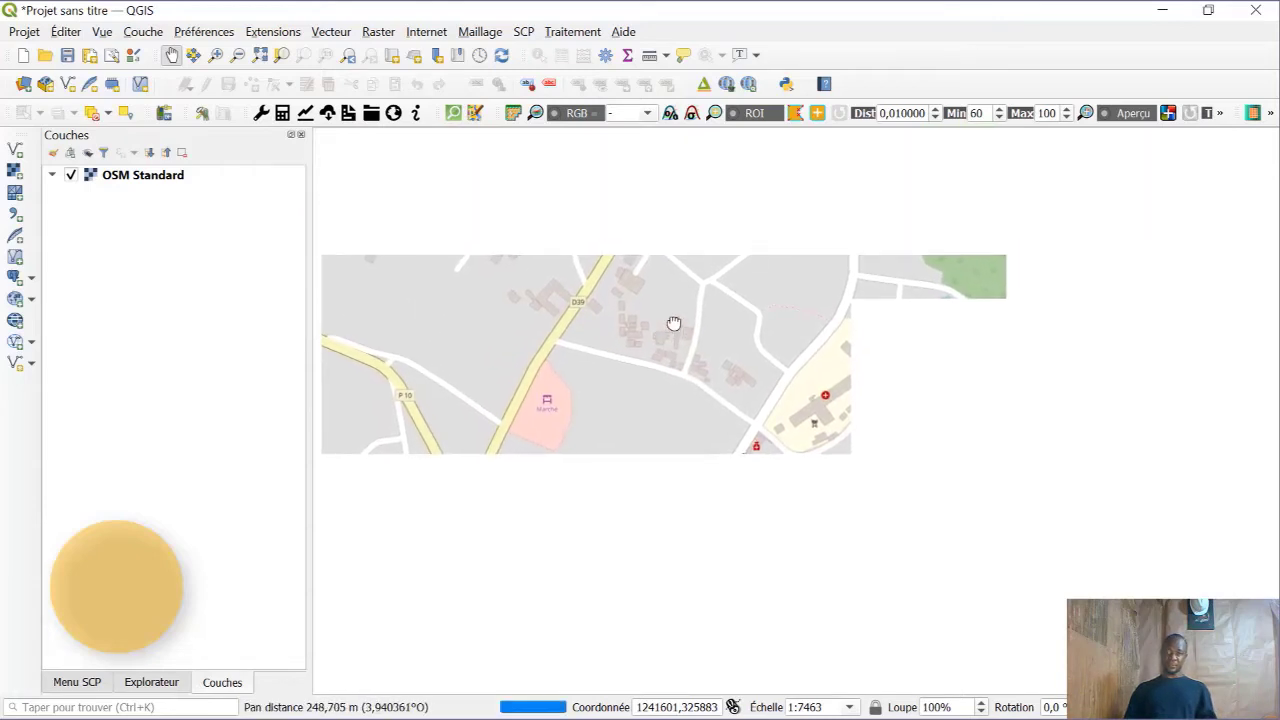